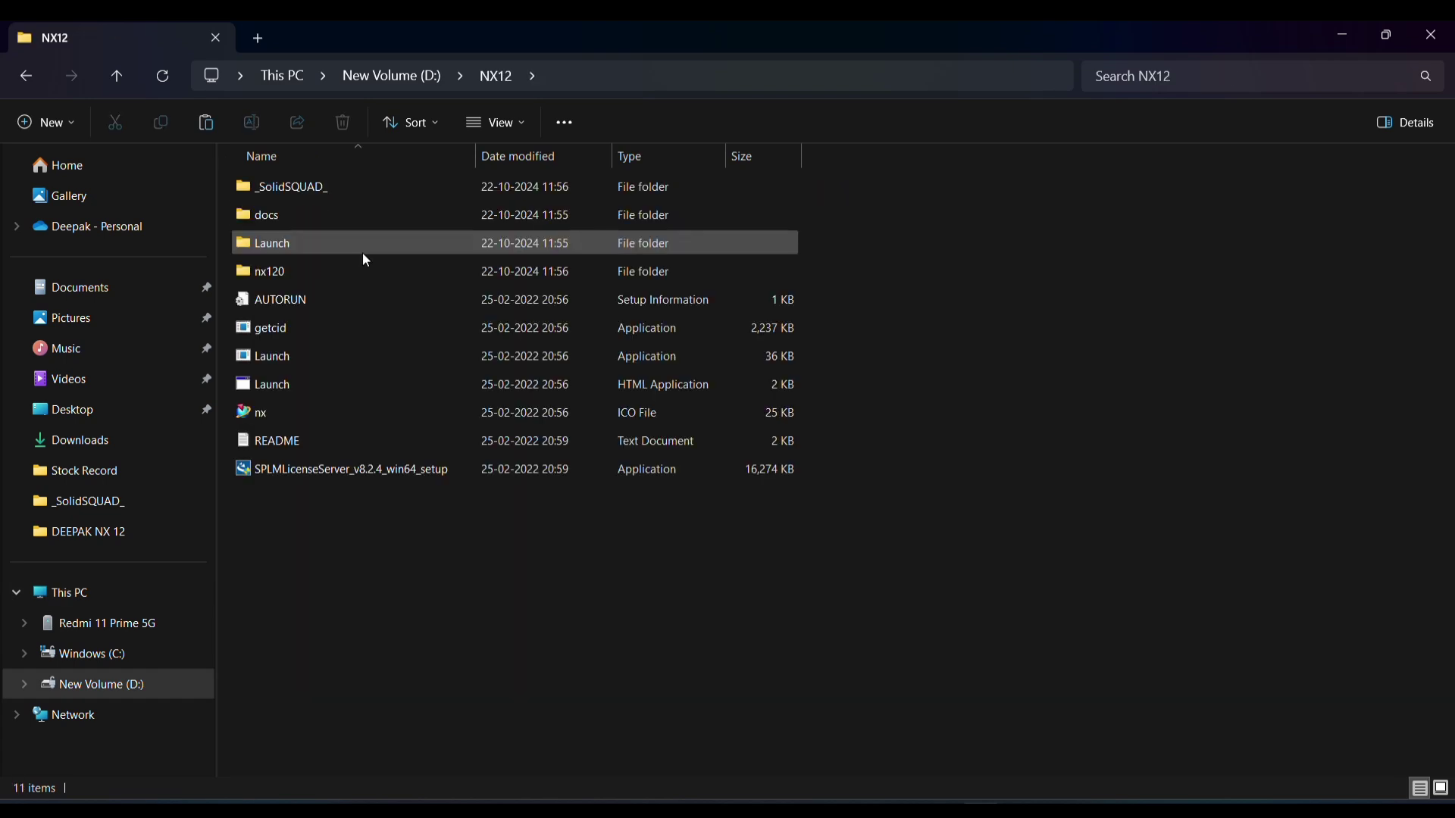
Open the Launch folder inside the NX12 folder
double_click(301, 250)
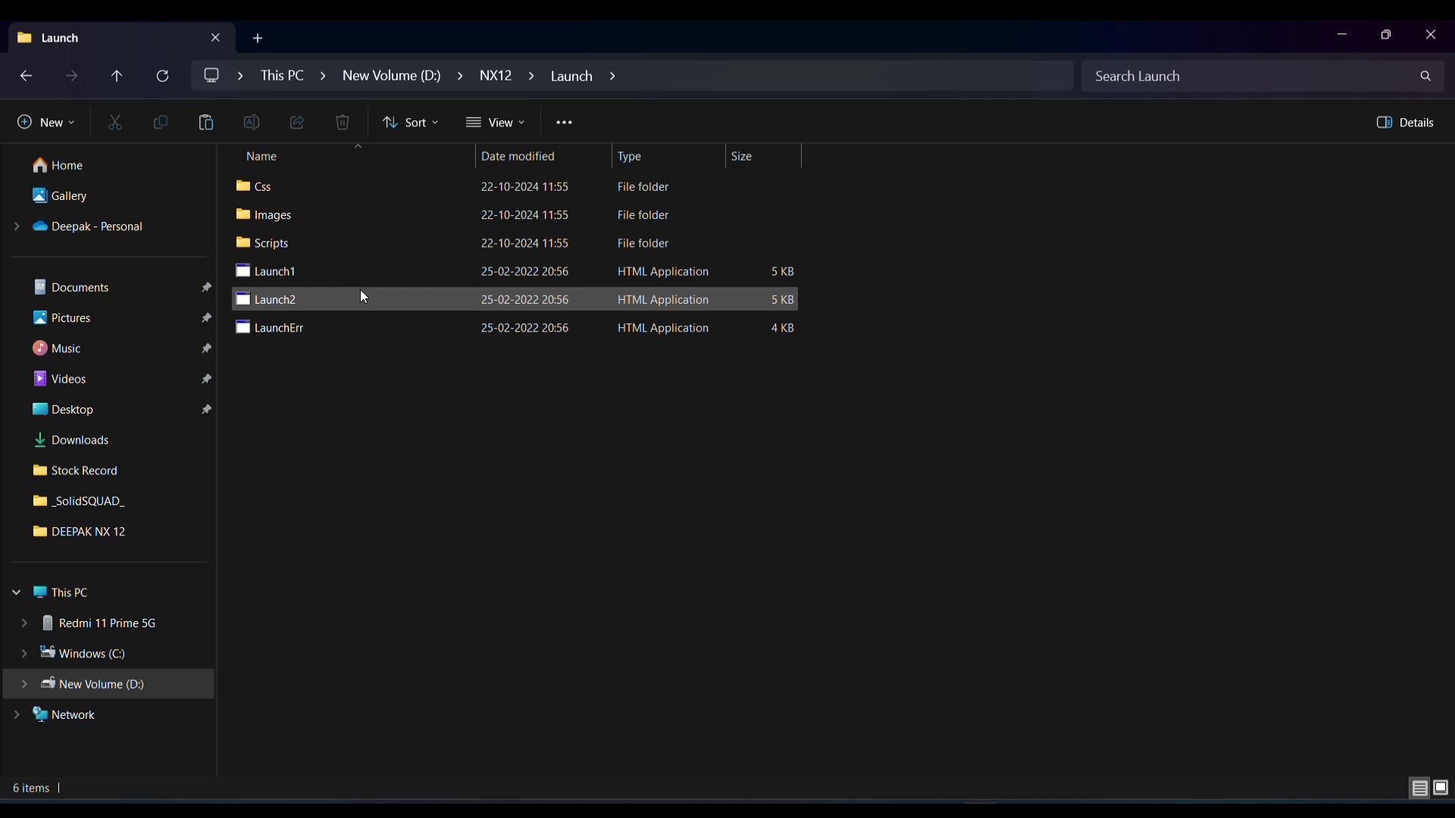
right_click(359, 266)
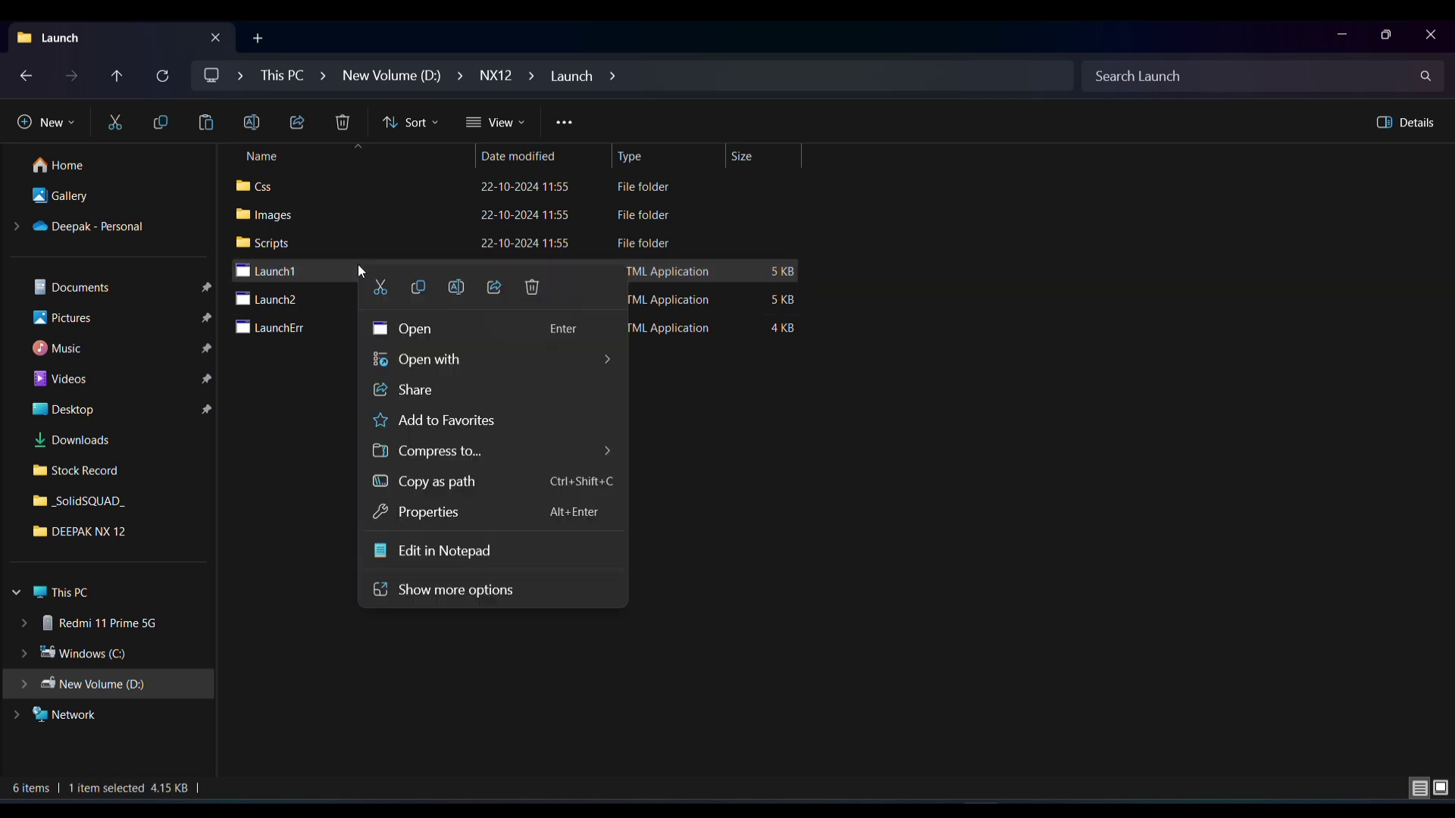
mouse_move(445, 375)
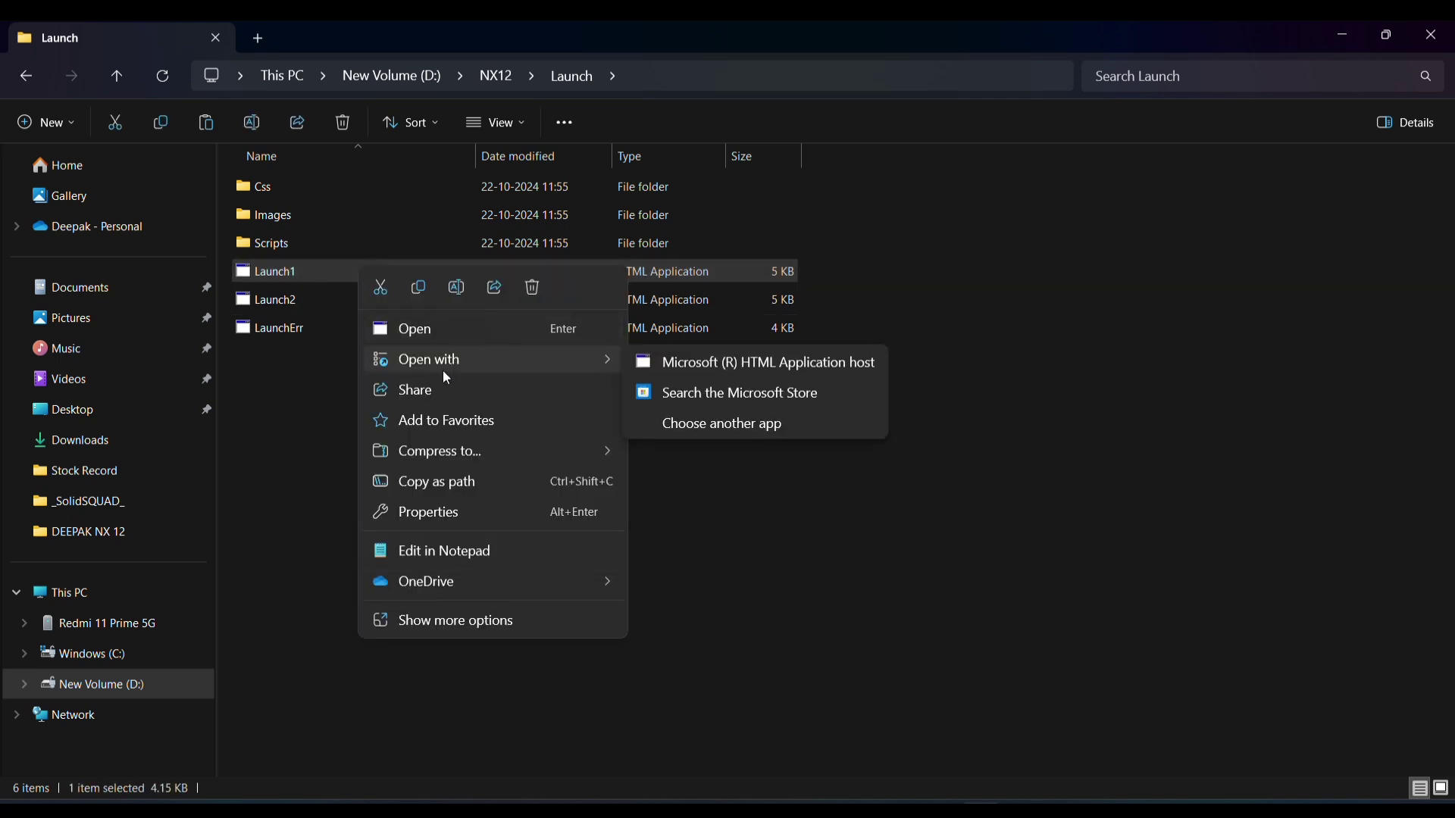
left_click(879, 551)
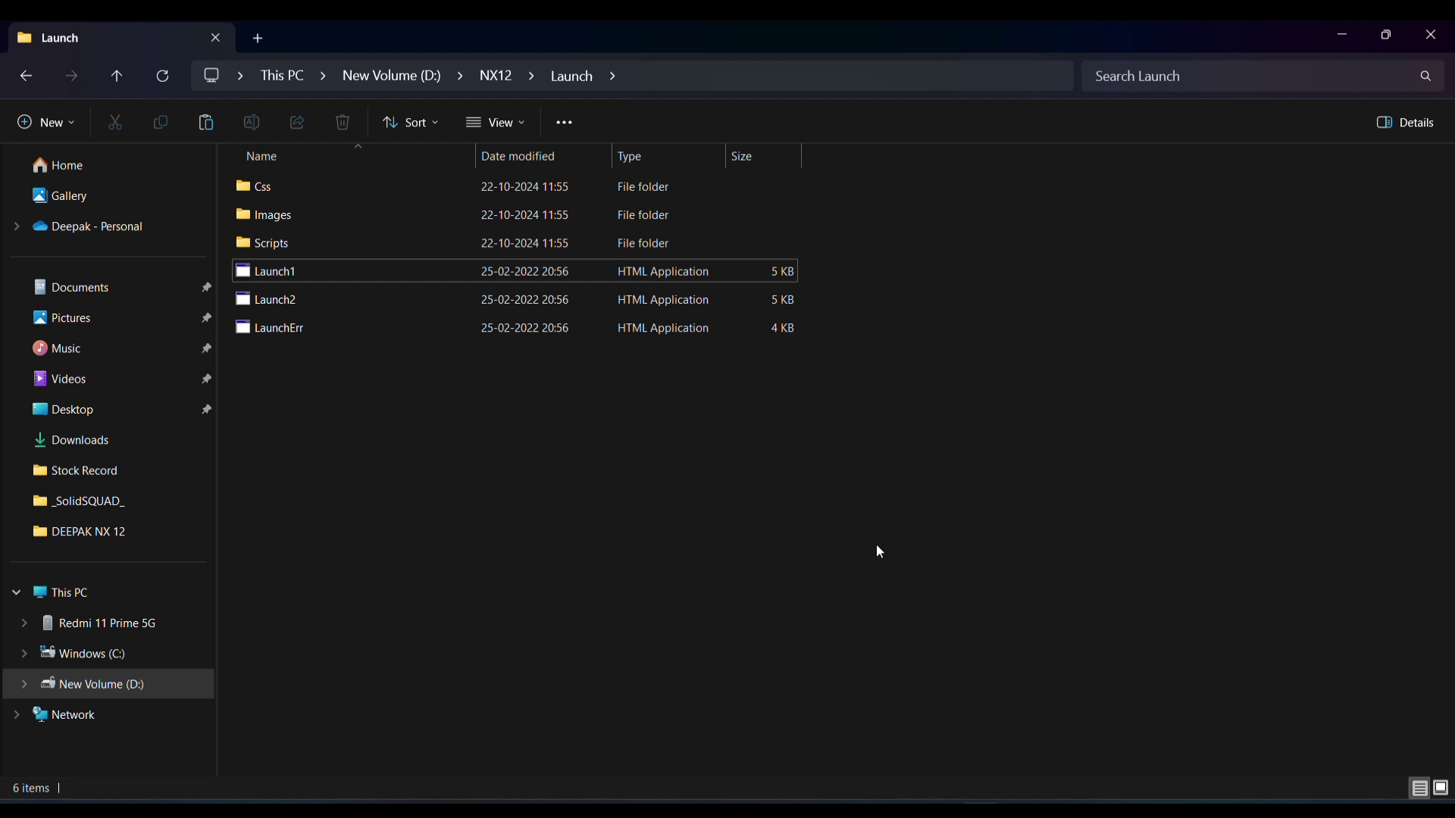
right_click(350, 275)
left_click(913, 529)
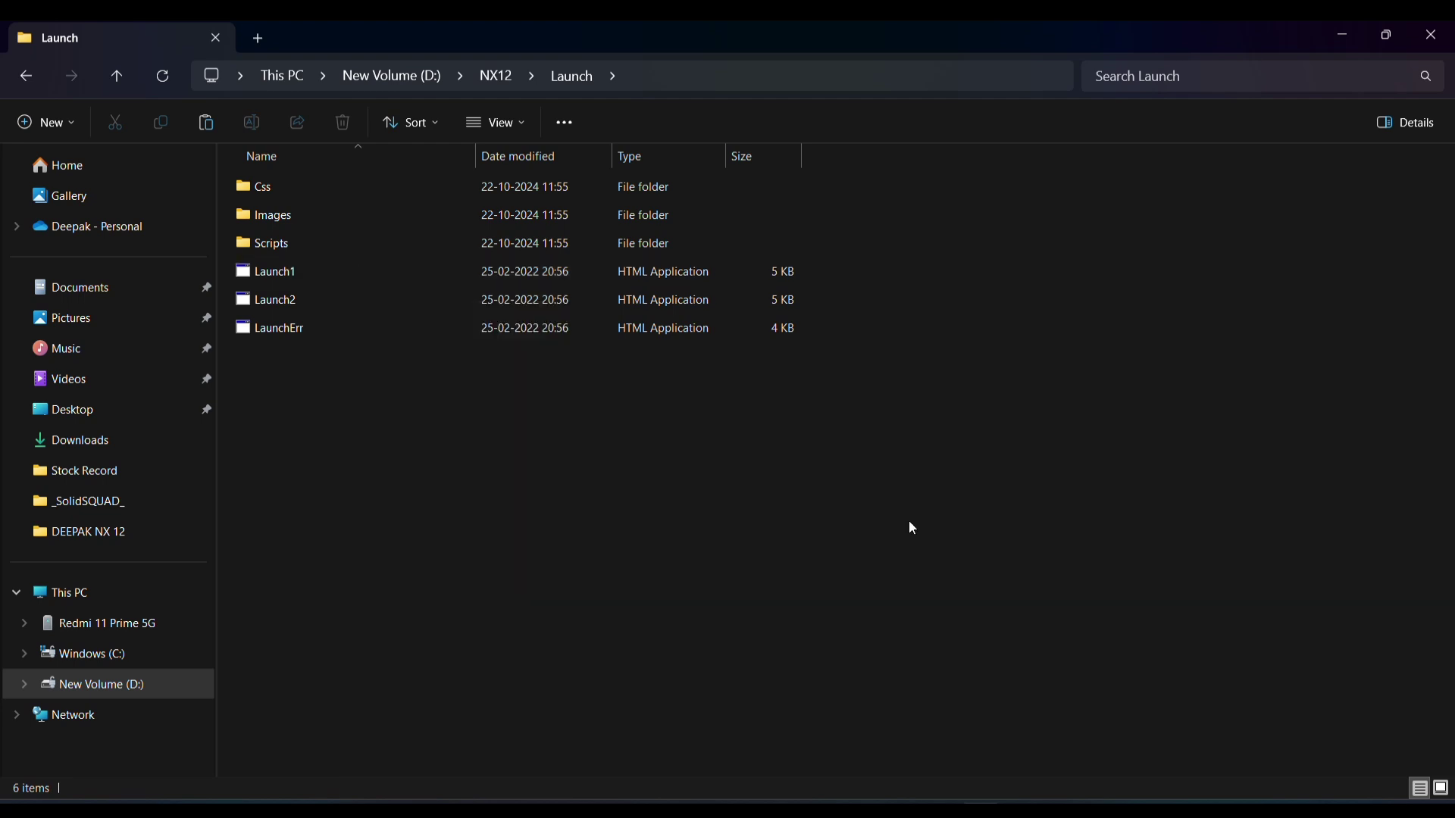
Open the Launch1 HTML application and start the NX installation from the NX 12 installation launcher
left_click(312, 275)
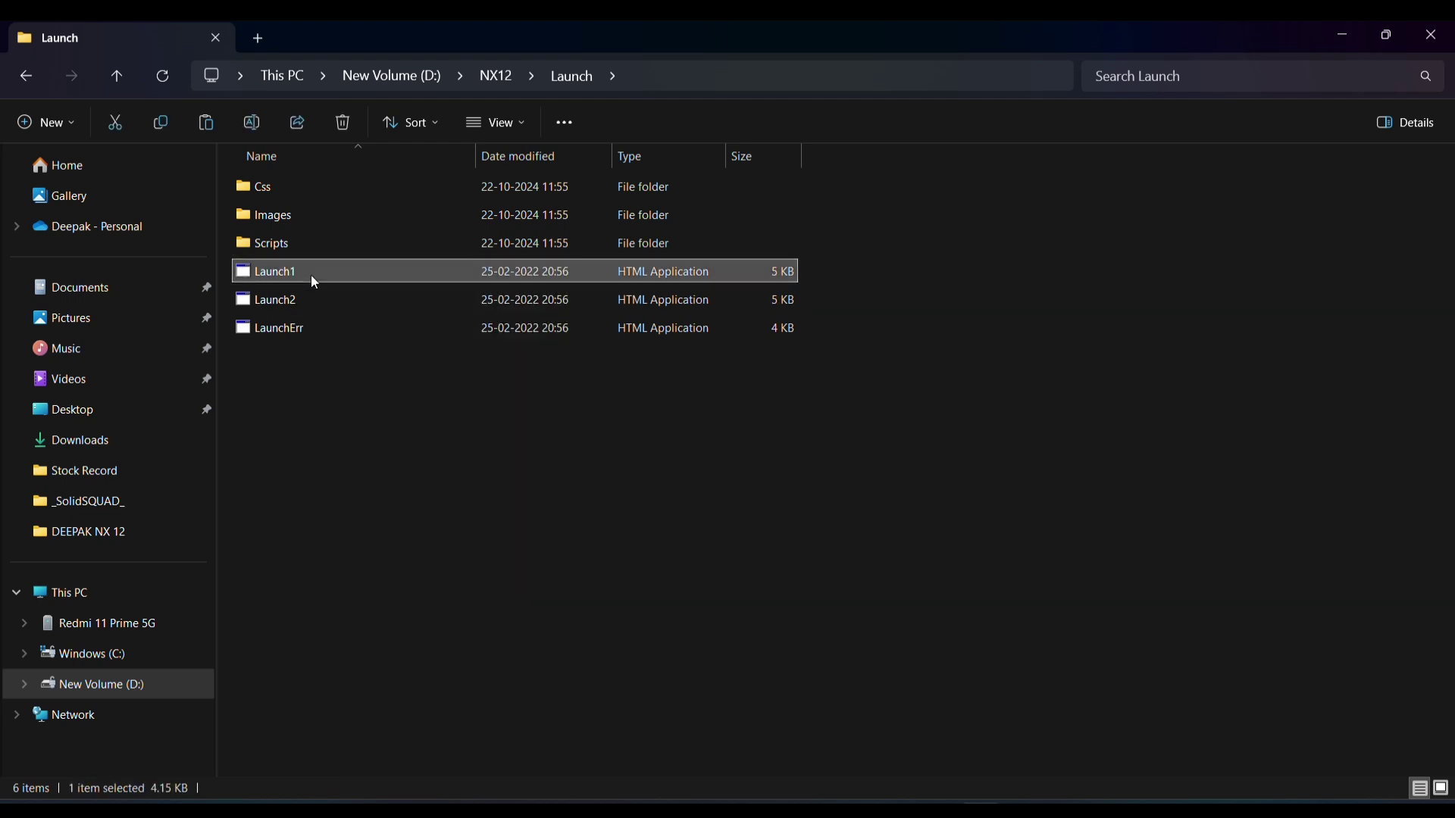
right_click(312, 276)
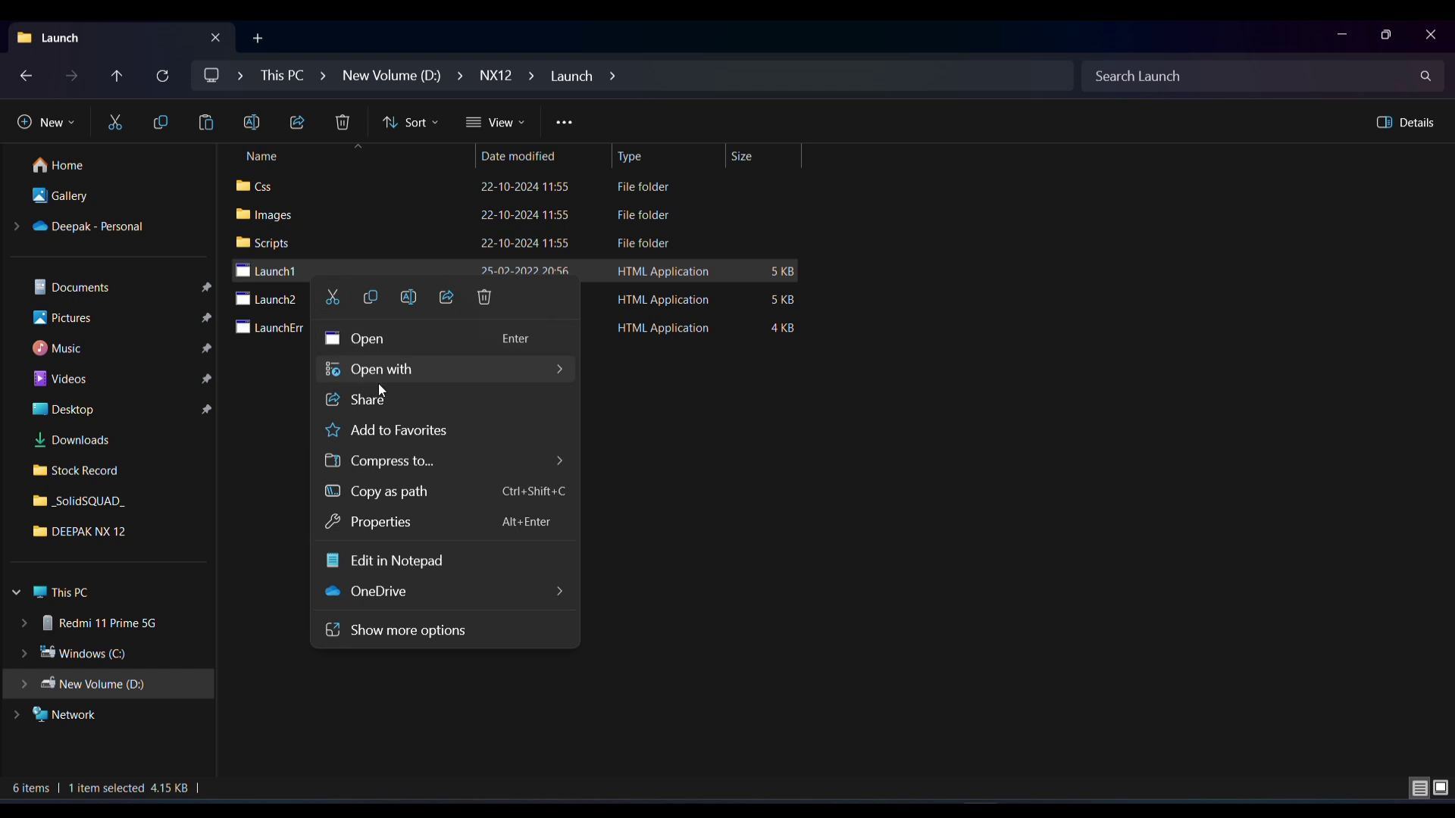
mouse_move(392, 387)
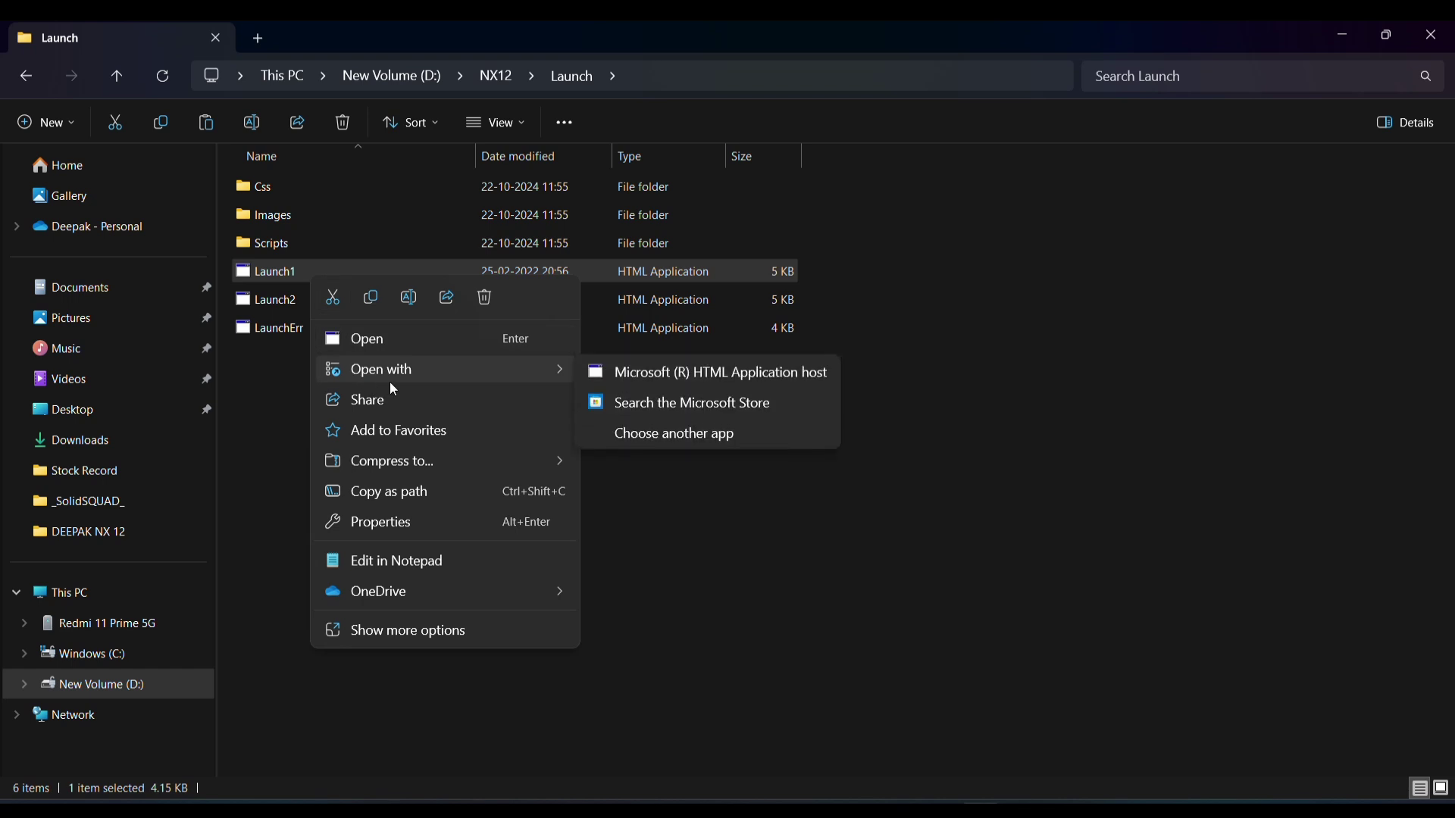
left_click(391, 341)
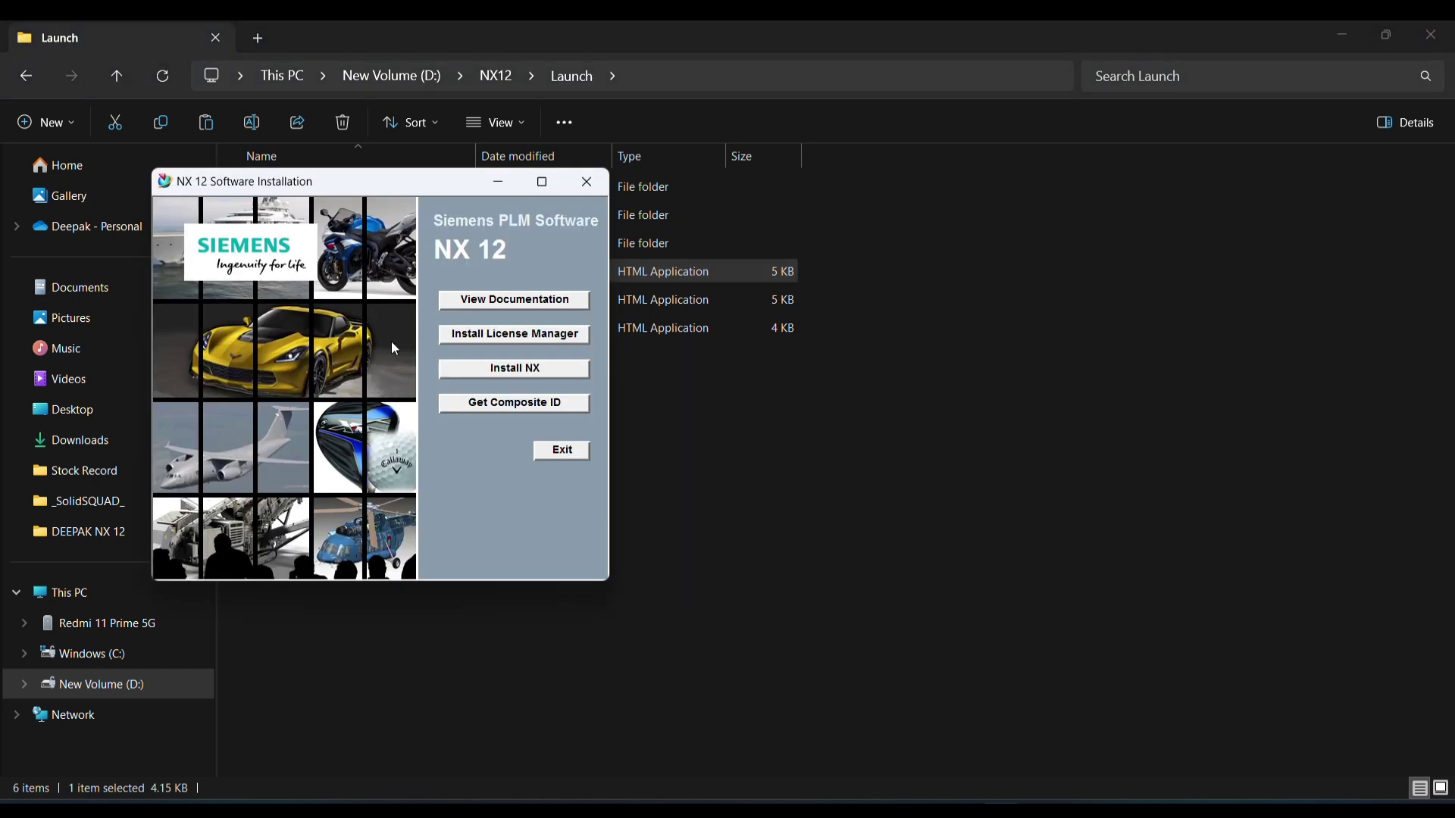
left_click(551, 371)
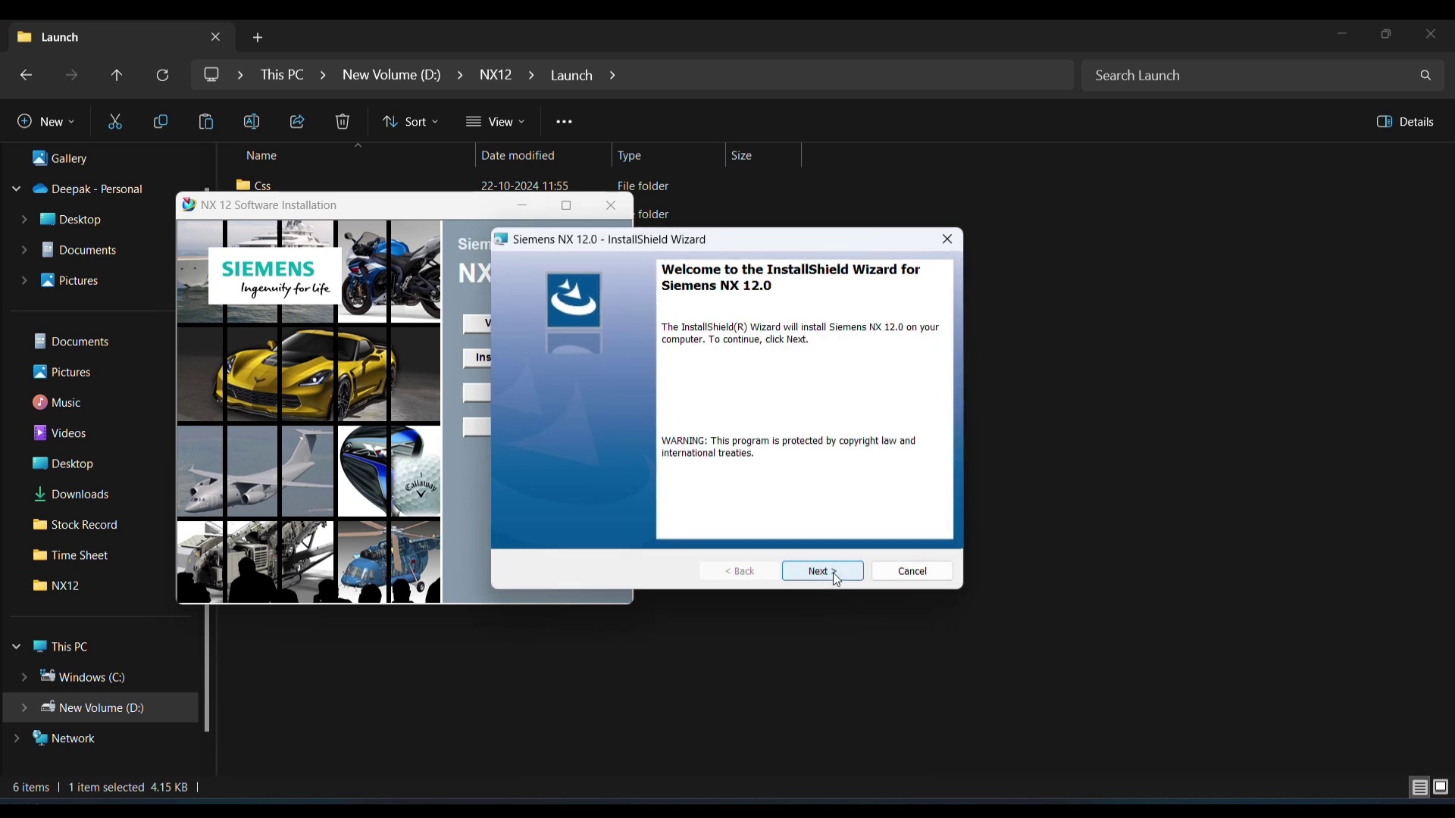
Install Siemens NX 12.0 with the Typical setup in C:\Program Files\Siemens\NX 12.0\, keeping the prefilled license server and English as runtime language
left_click(838, 580)
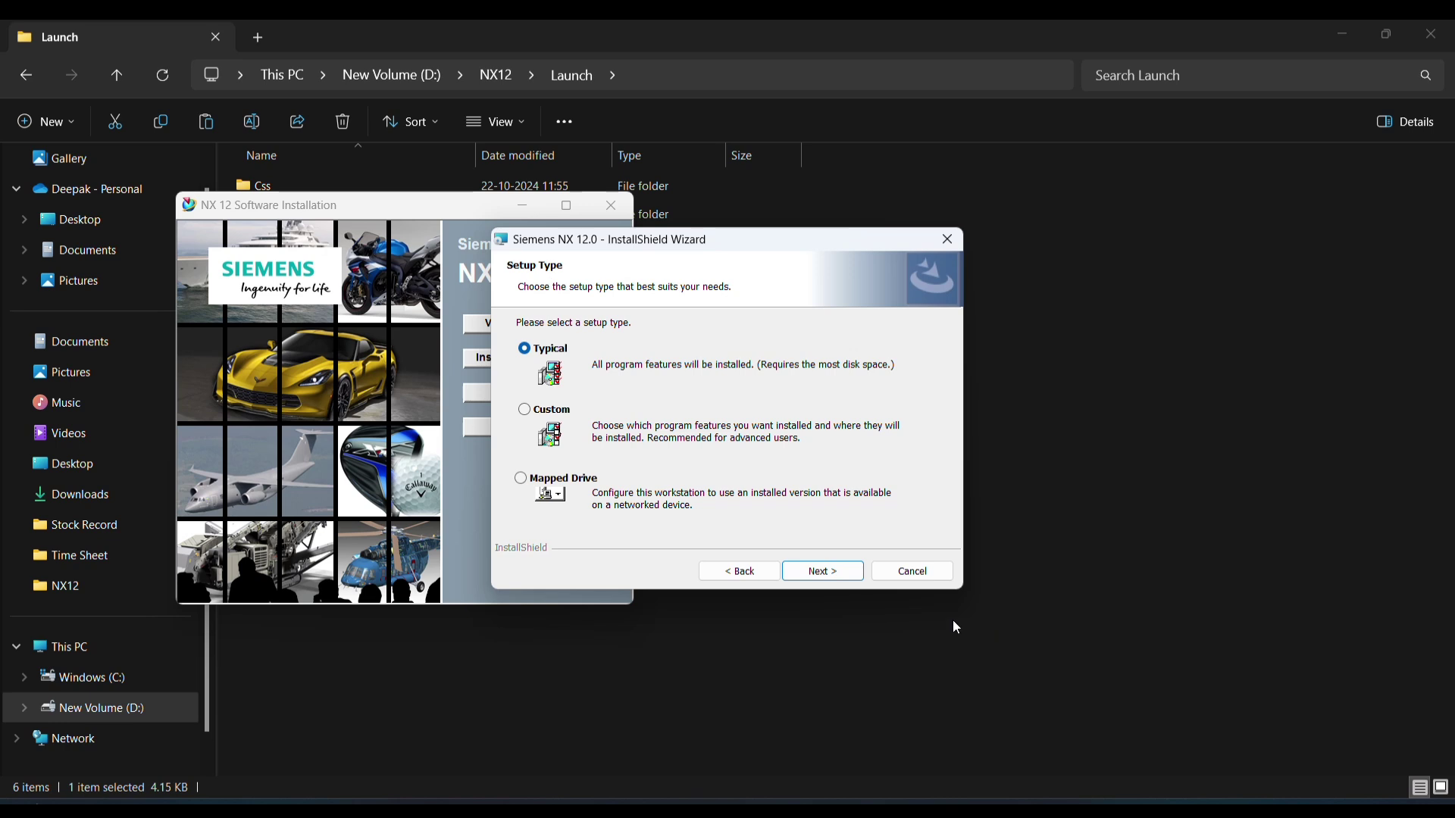
left_click(835, 572)
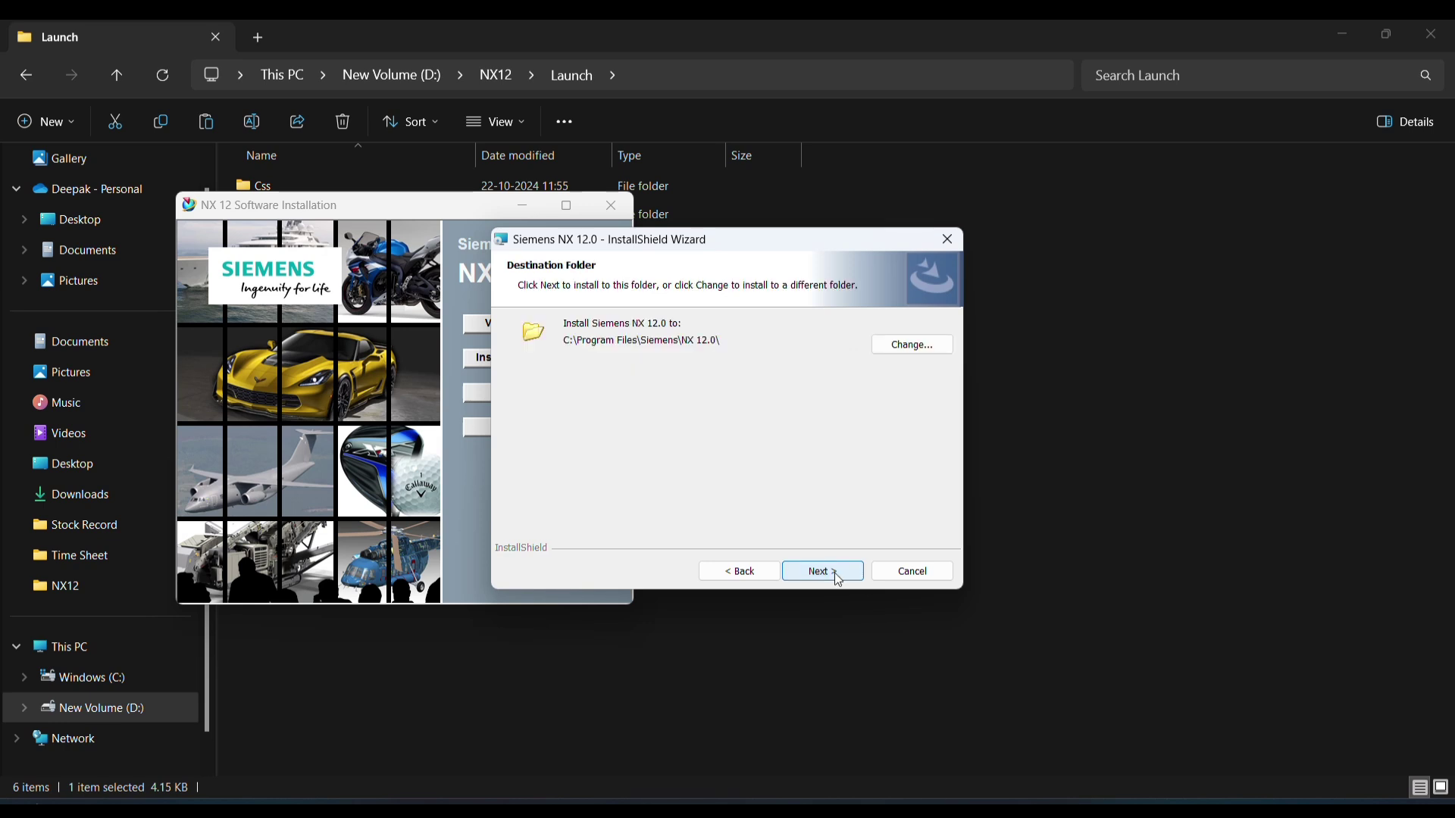
left_click(837, 577)
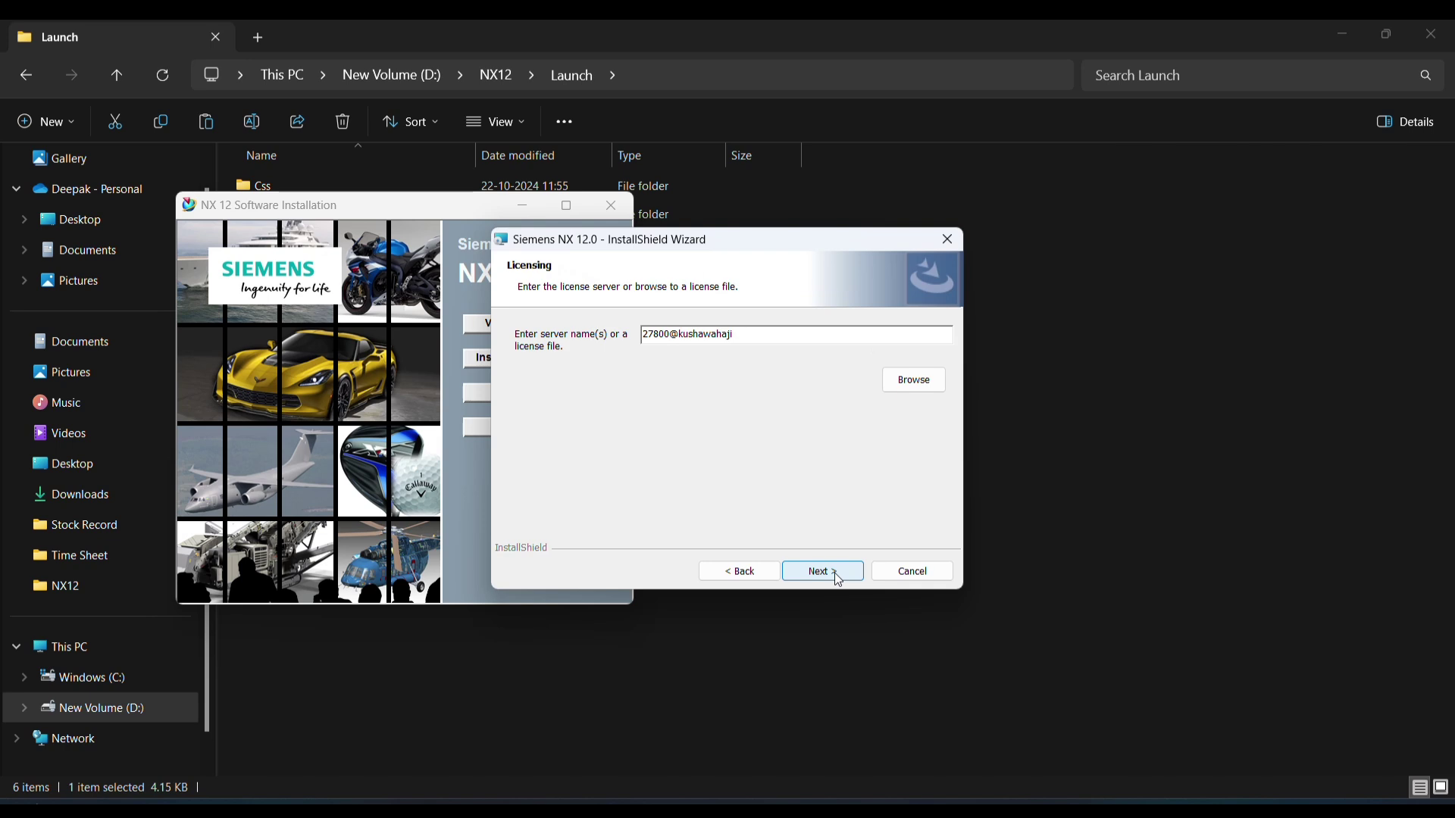
left_click(822, 572)
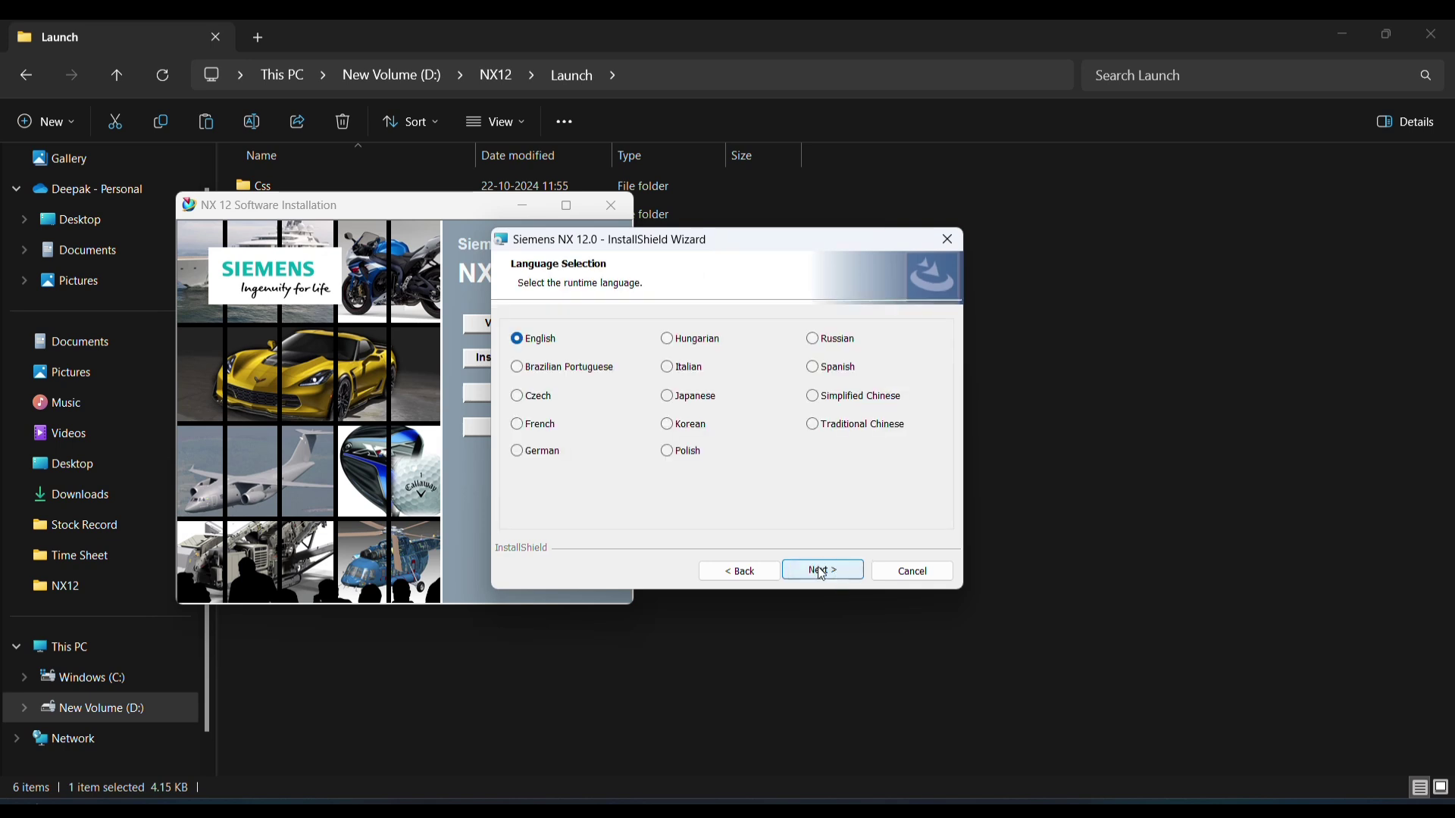
left_click(822, 573)
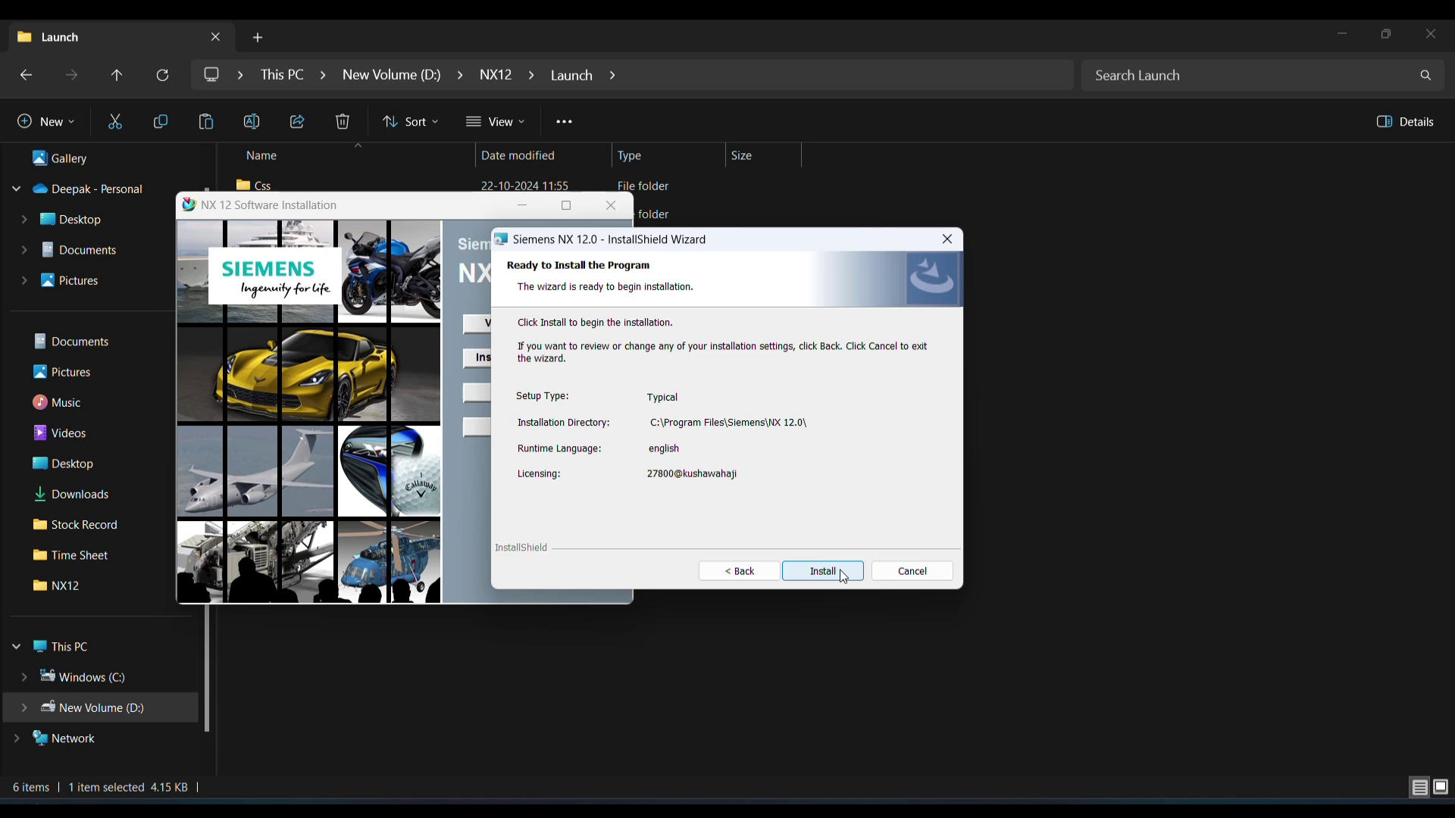
left_click(845, 576)
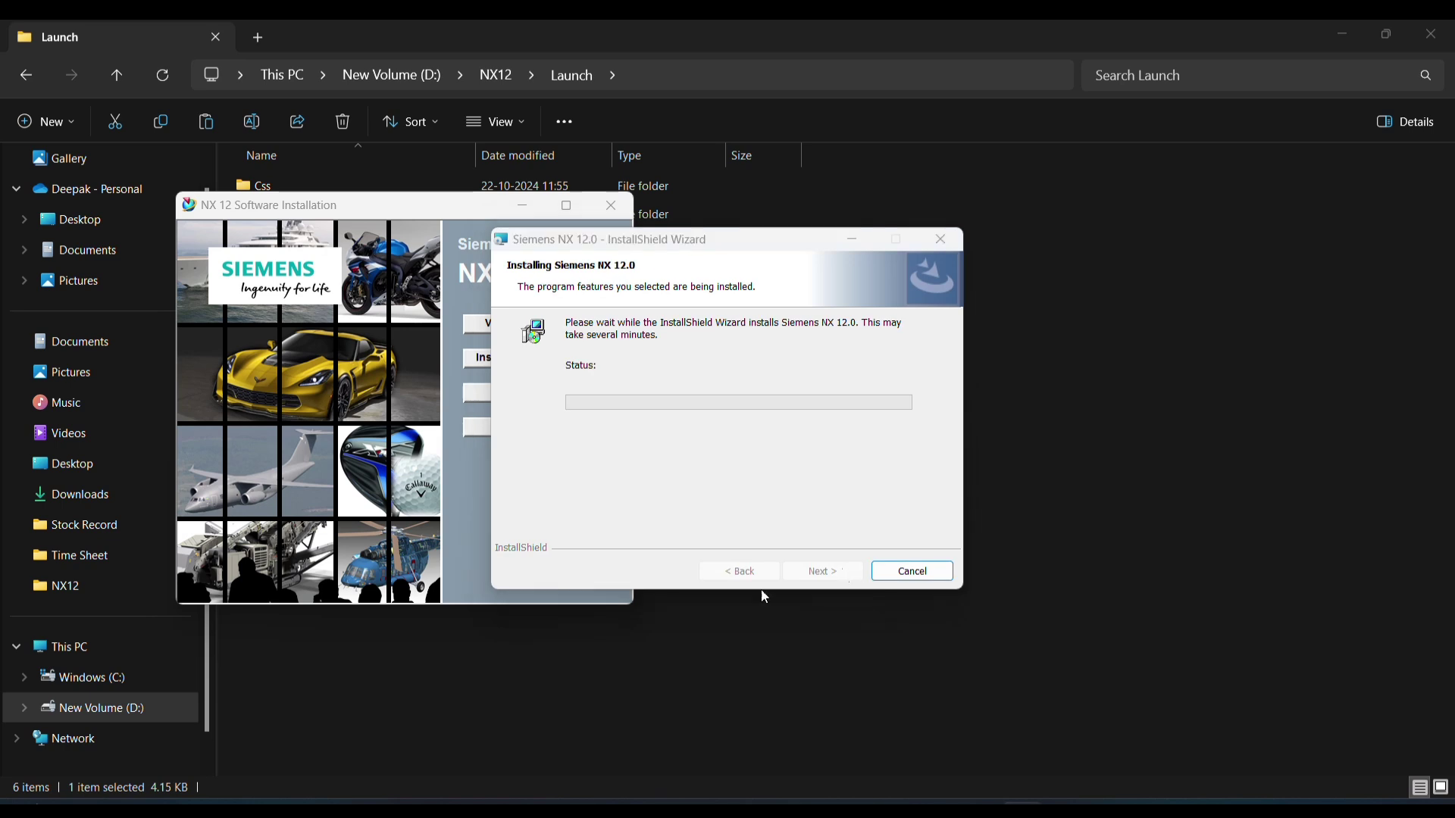
Finish the Siemens NX 12.0 installation wizard without showing the Windows Installer log
left_click(623, 596)
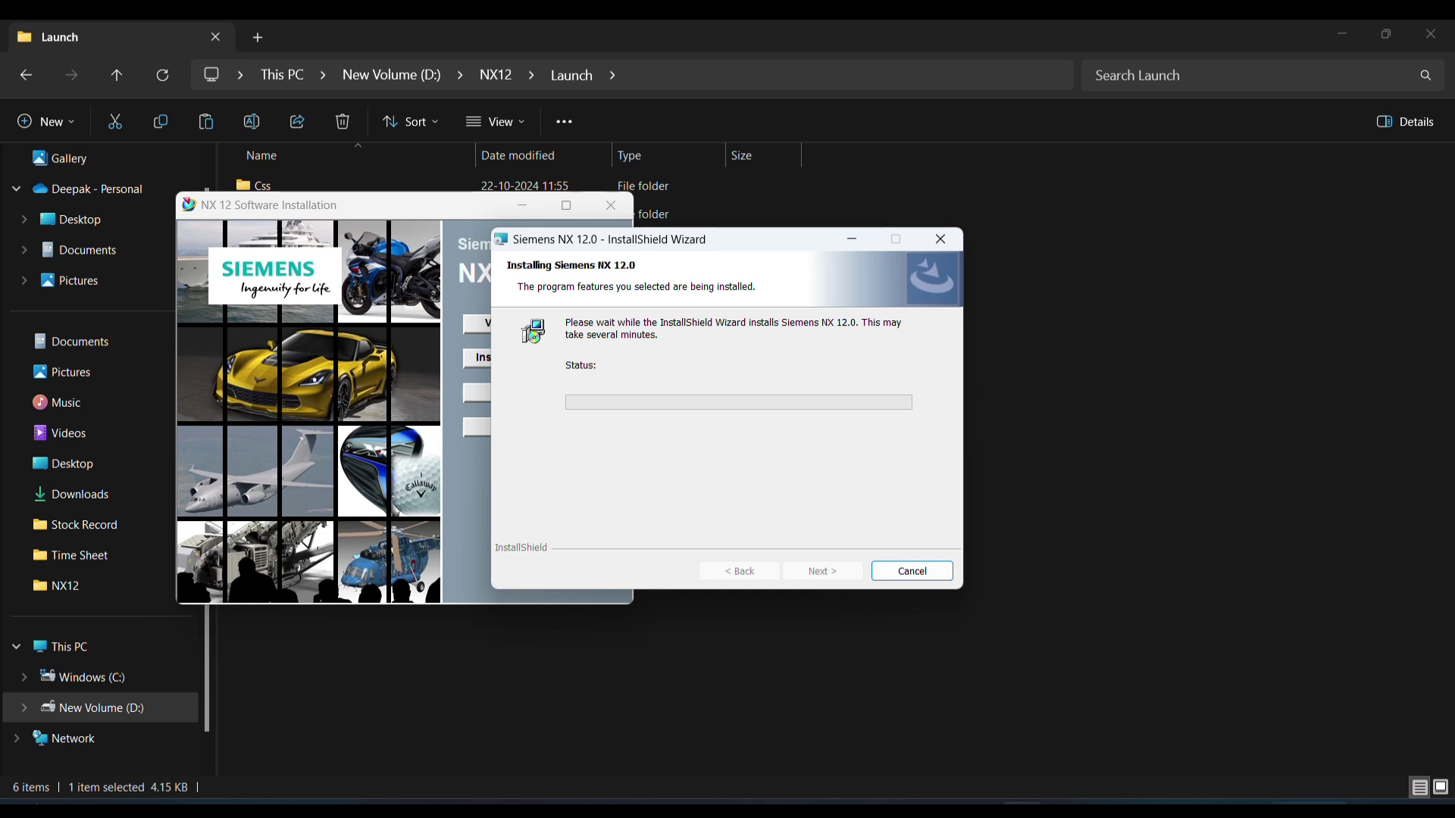
left_click(856, 664)
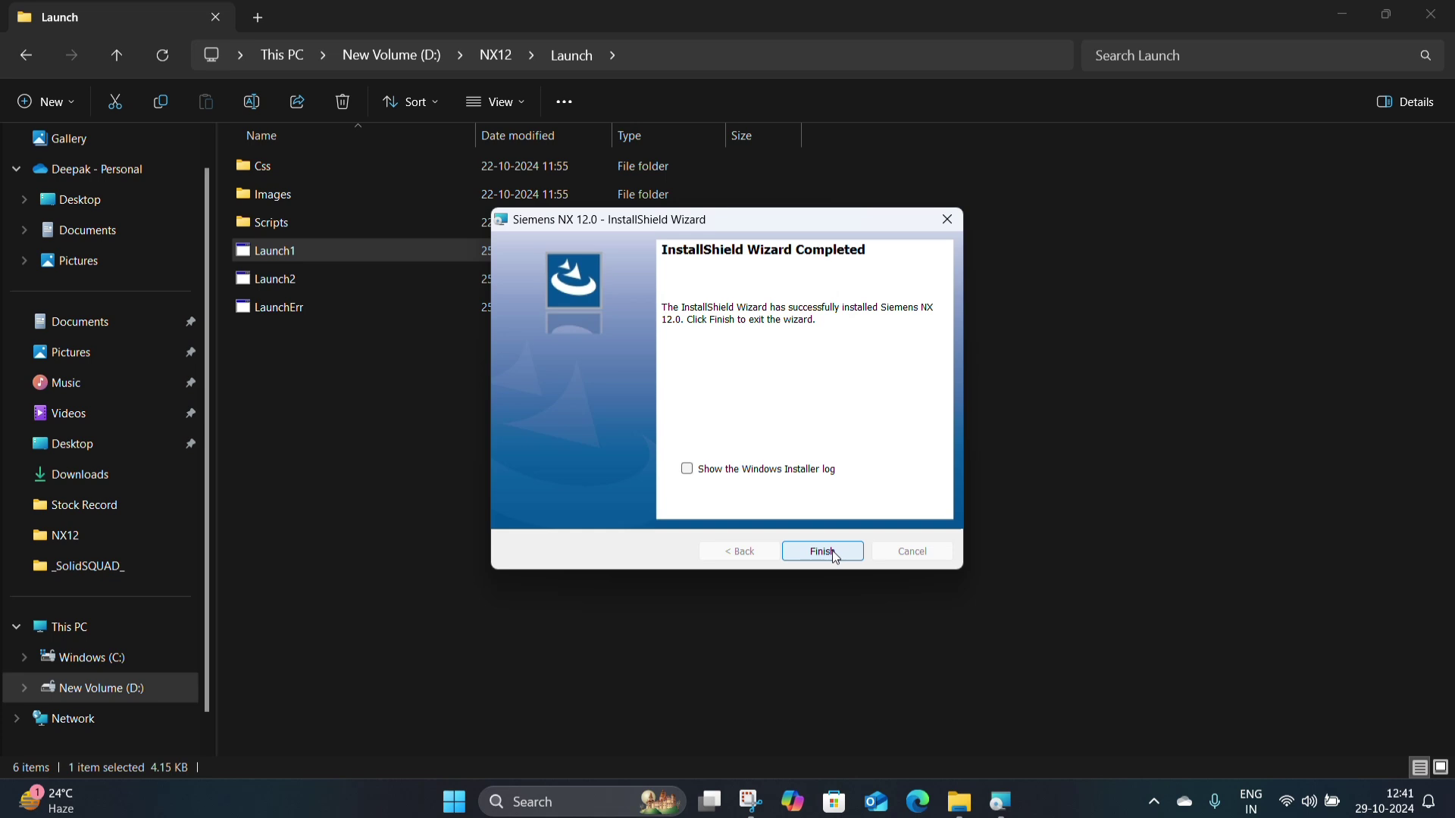
left_click(832, 551)
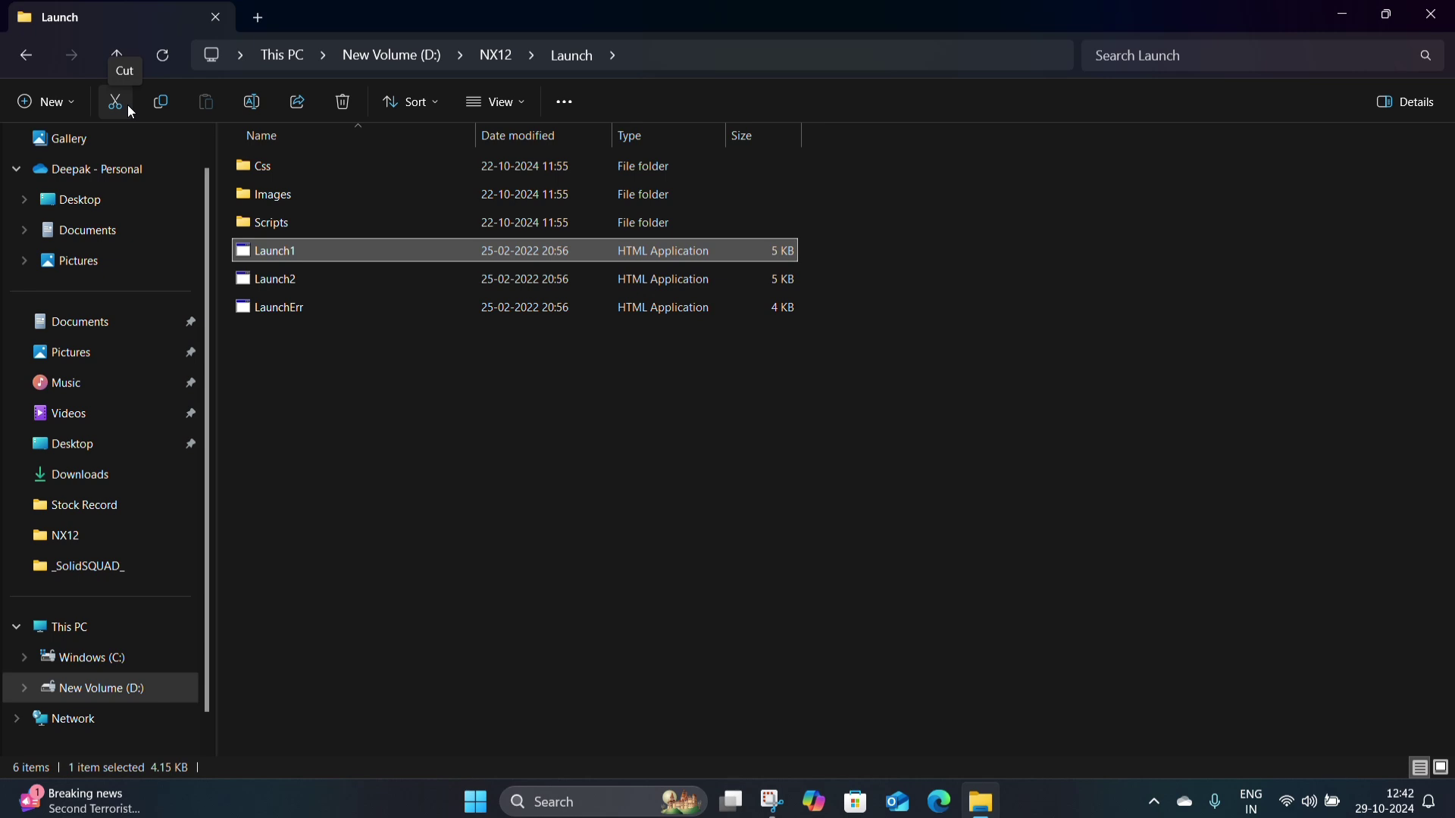
key("alt+Left")
left_click(276, 165)
double_click(276, 166)
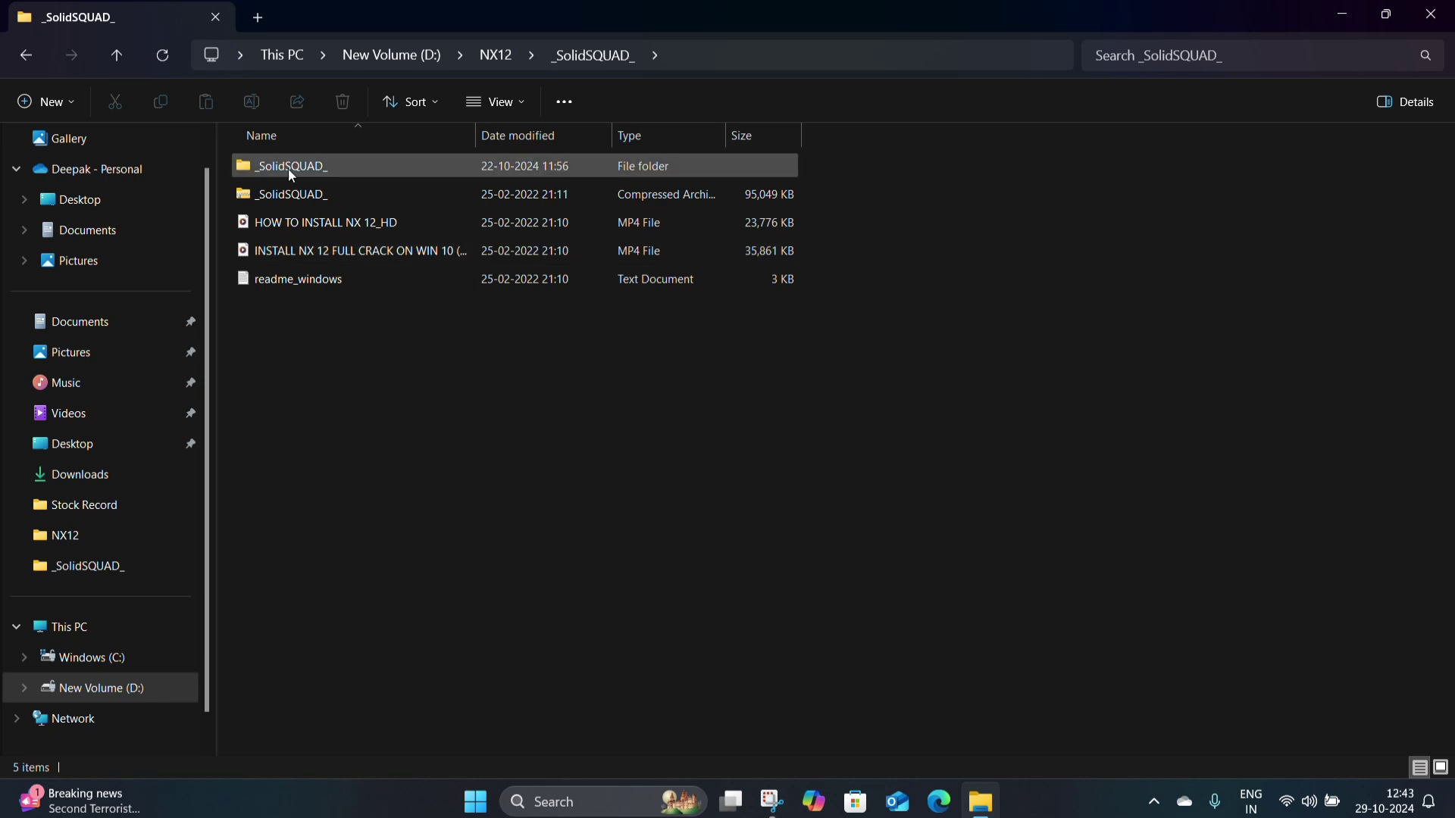
double_click(289, 173)
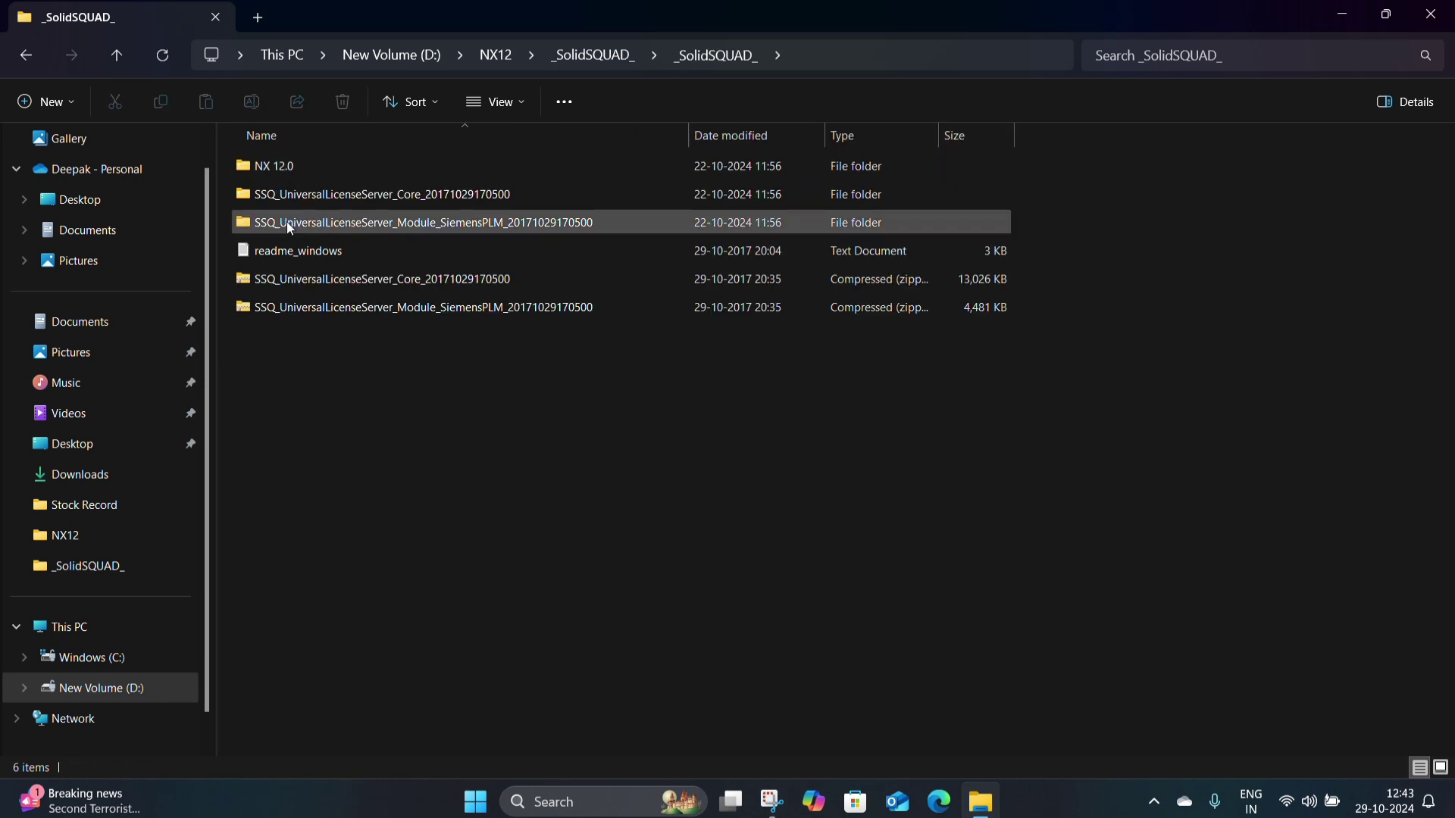
left_click(290, 193)
right_click(290, 195)
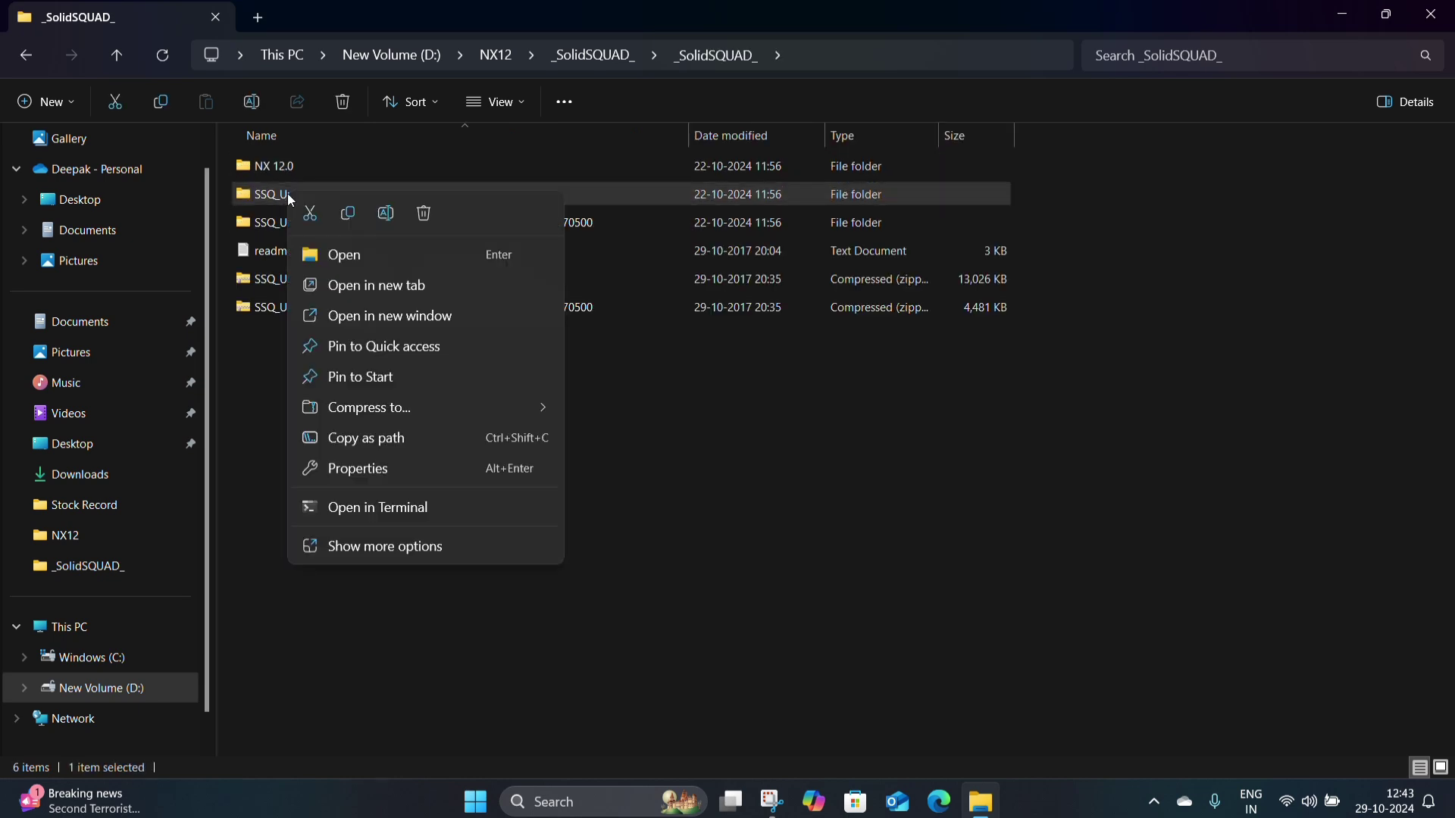
left_click(353, 213)
Paste the copied license server core folder into C:\Program Files\Siemens\NX 12.0, granting administrator permission
left_click(104, 689)
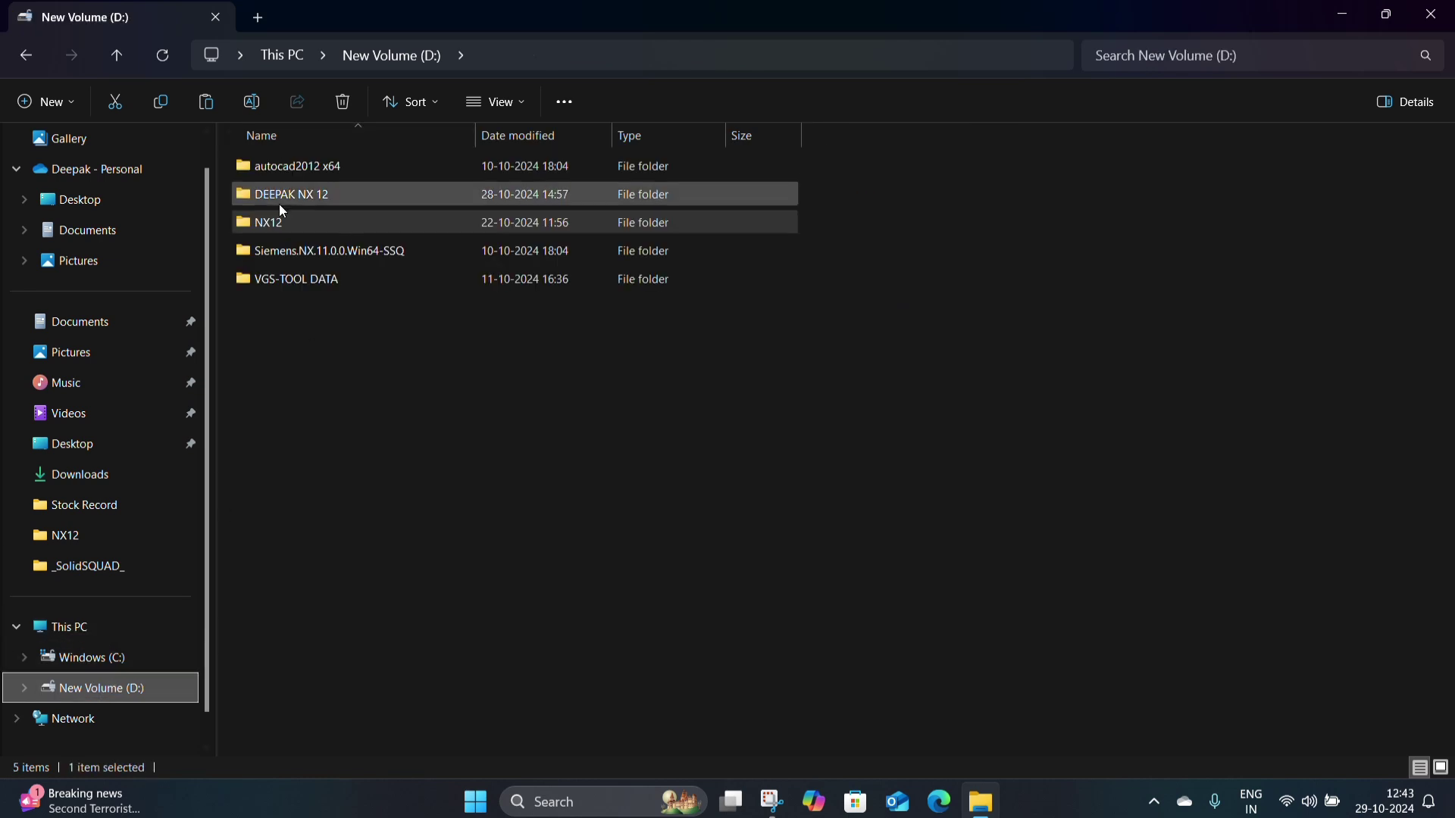
left_click(106, 660)
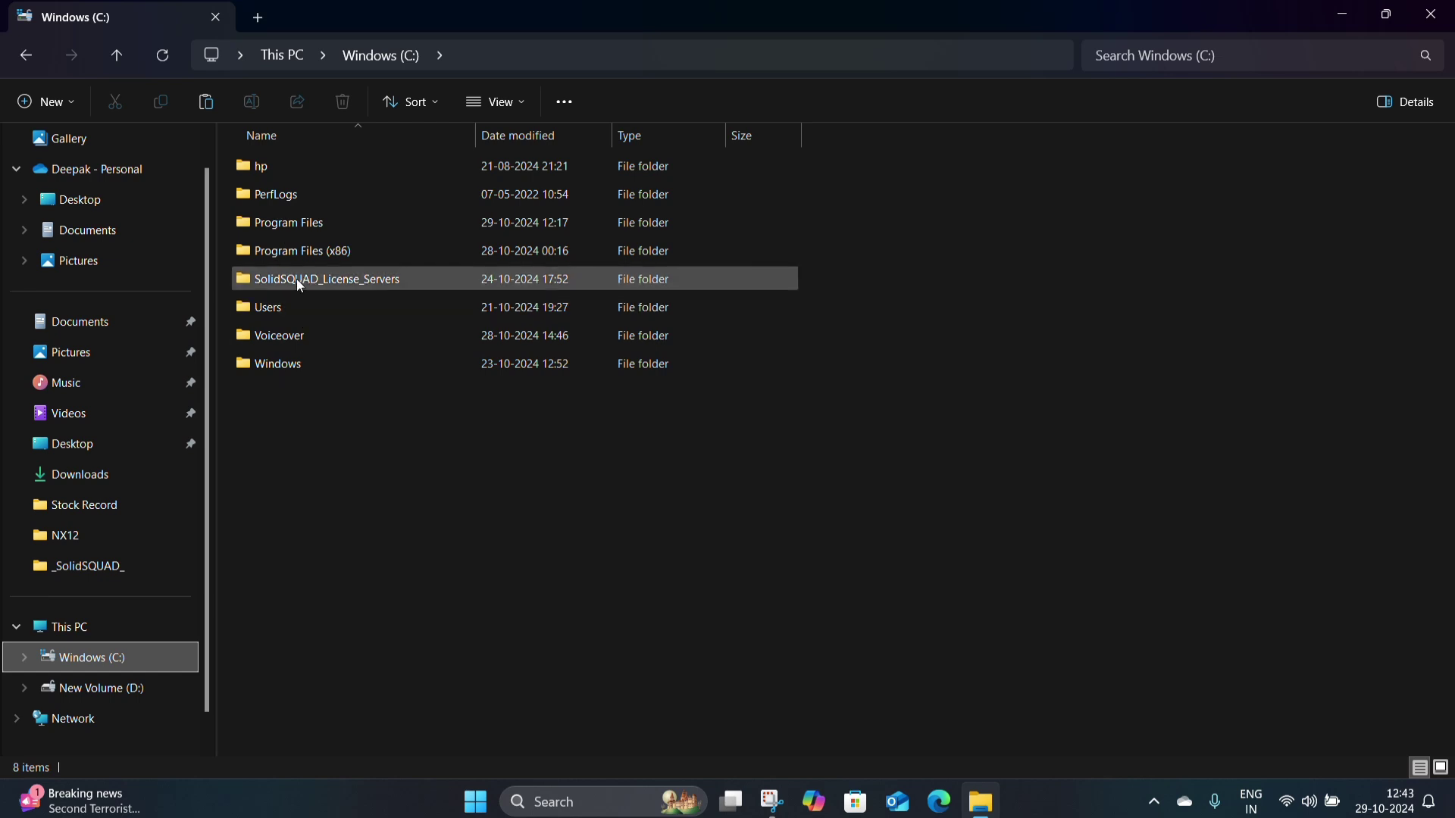
mouse_move(295, 293)
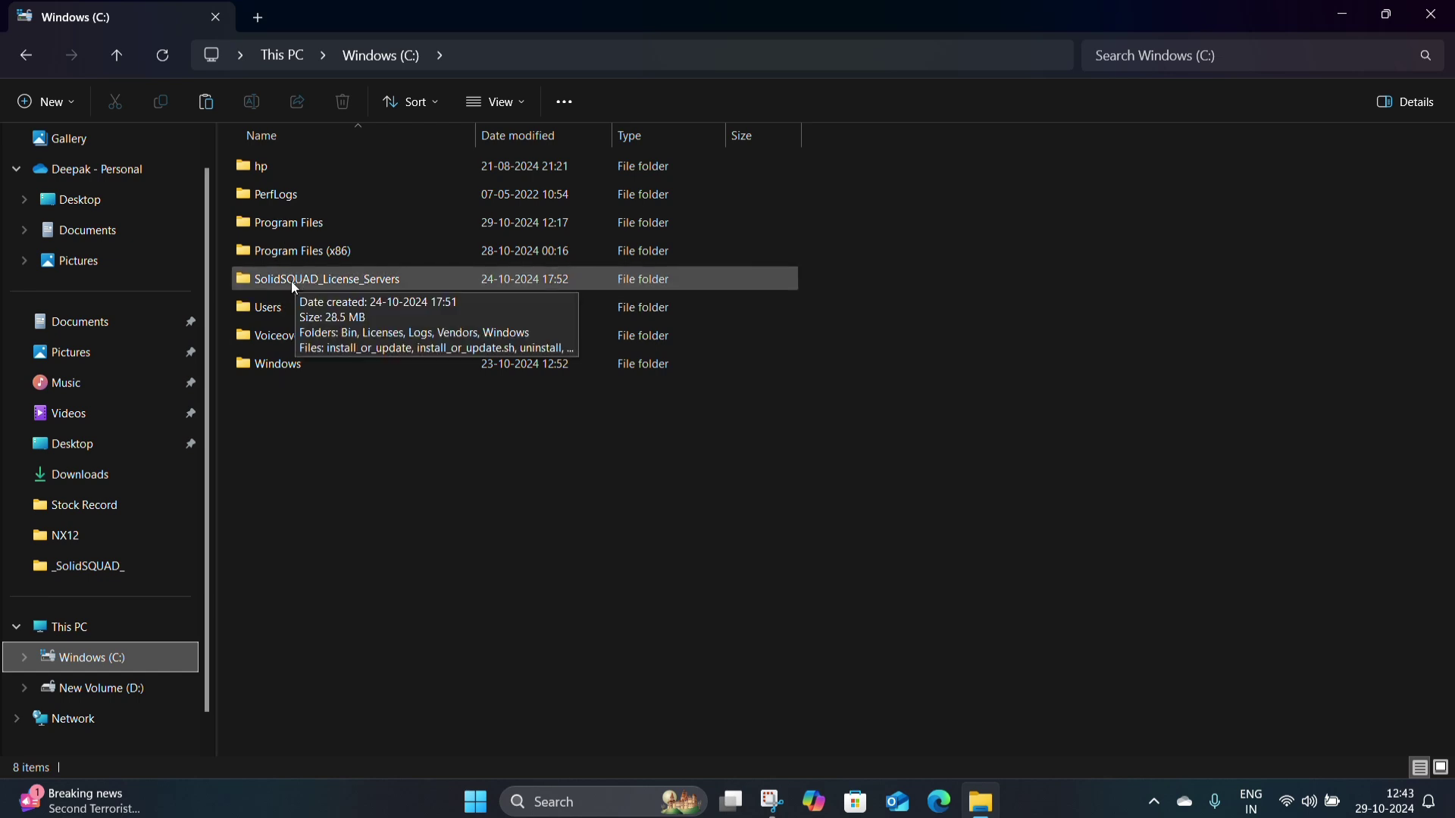
double_click(286, 229)
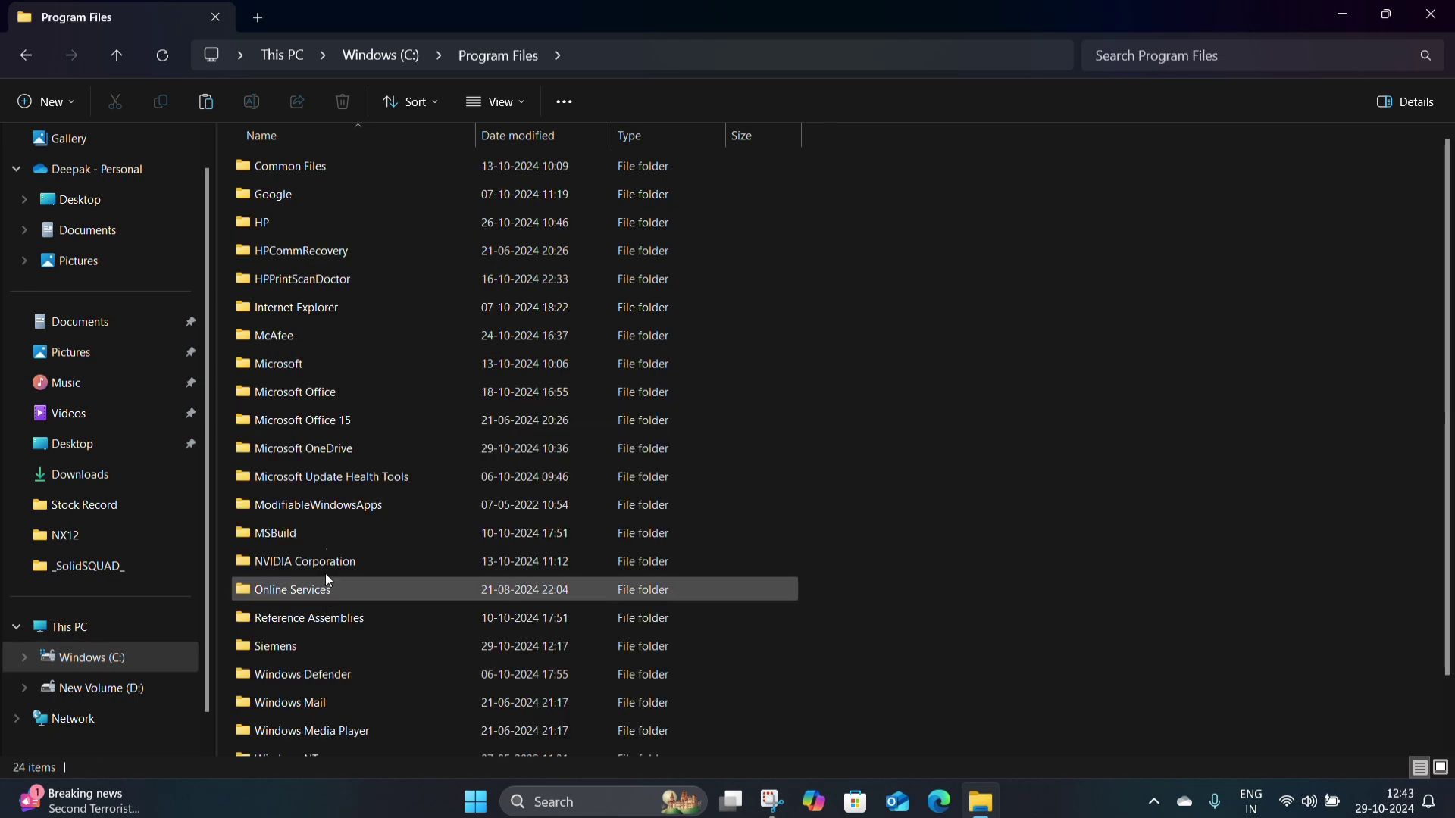
double_click(283, 644)
double_click(266, 166)
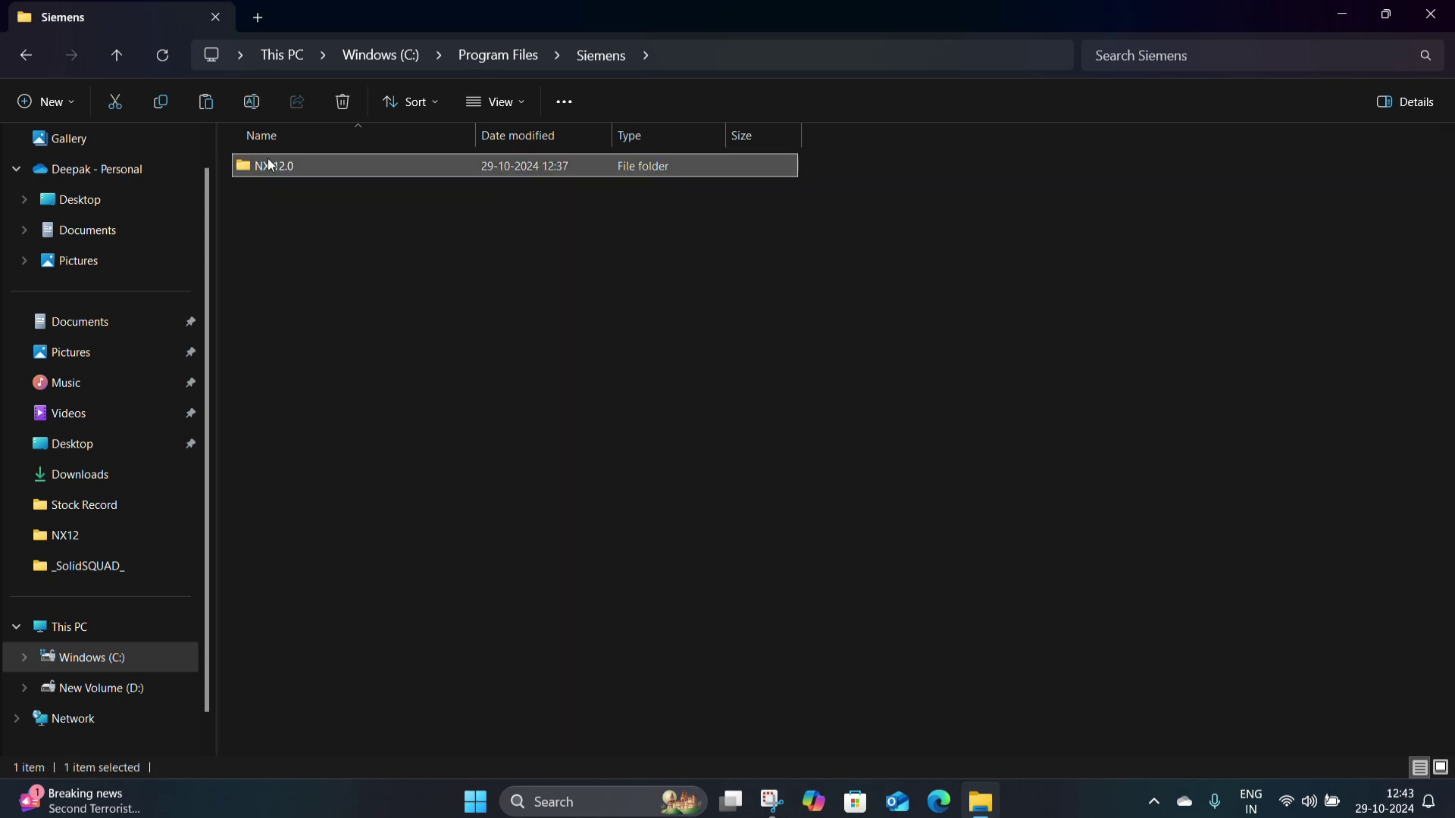
right_click(830, 336)
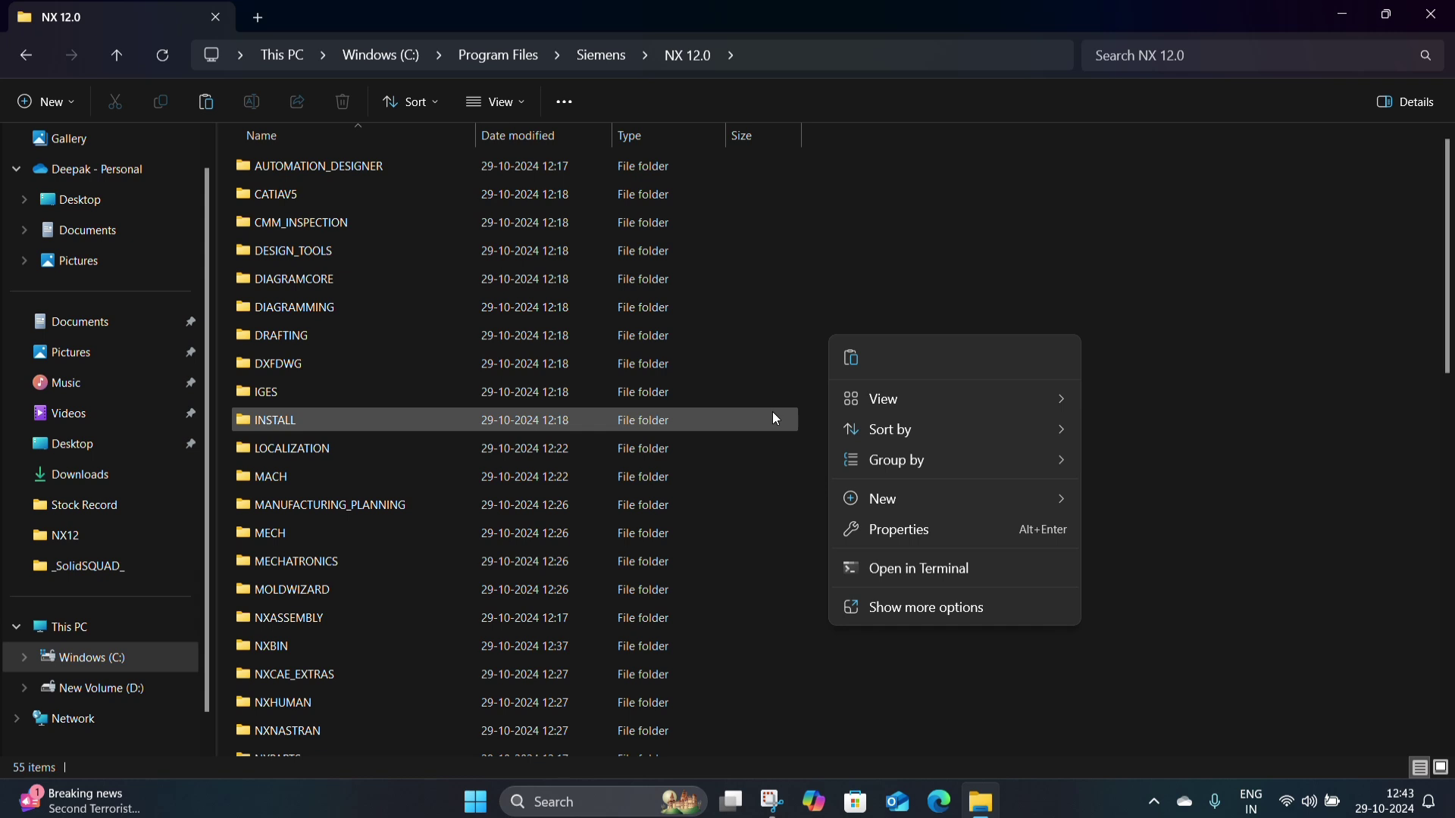
left_click(854, 360)
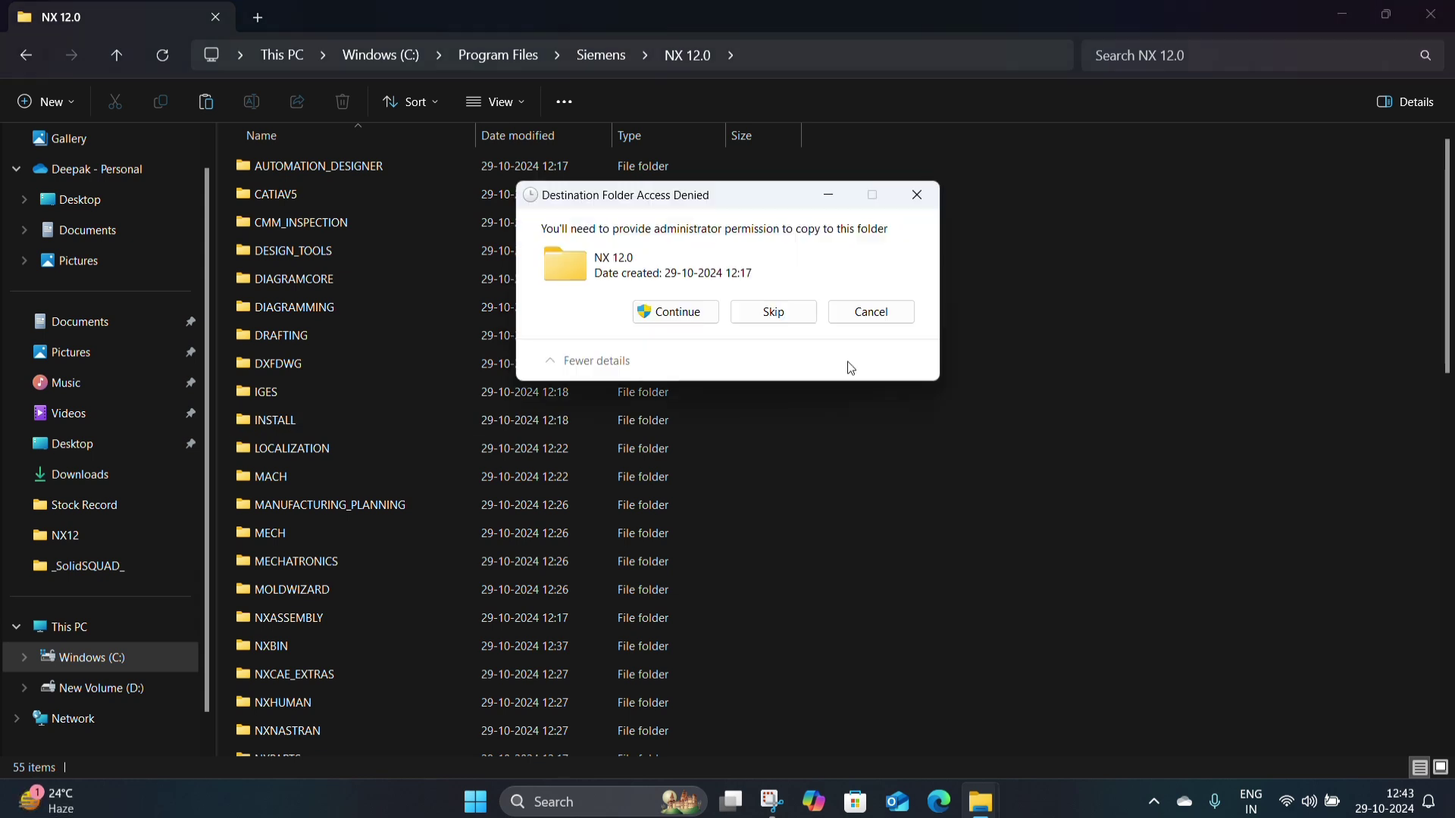
left_click(672, 315)
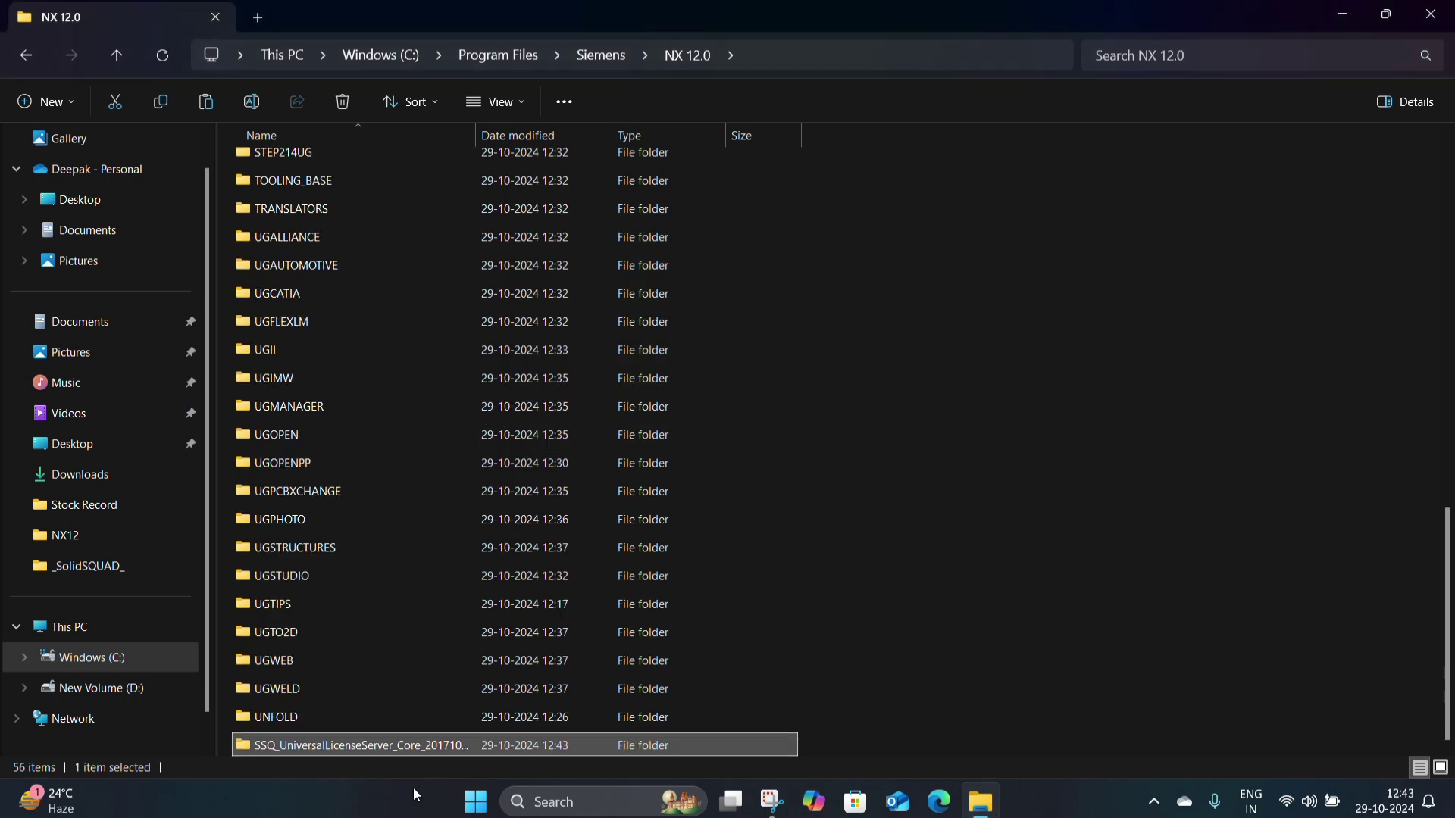
left_click(39, 63)
left_click(355, 219)
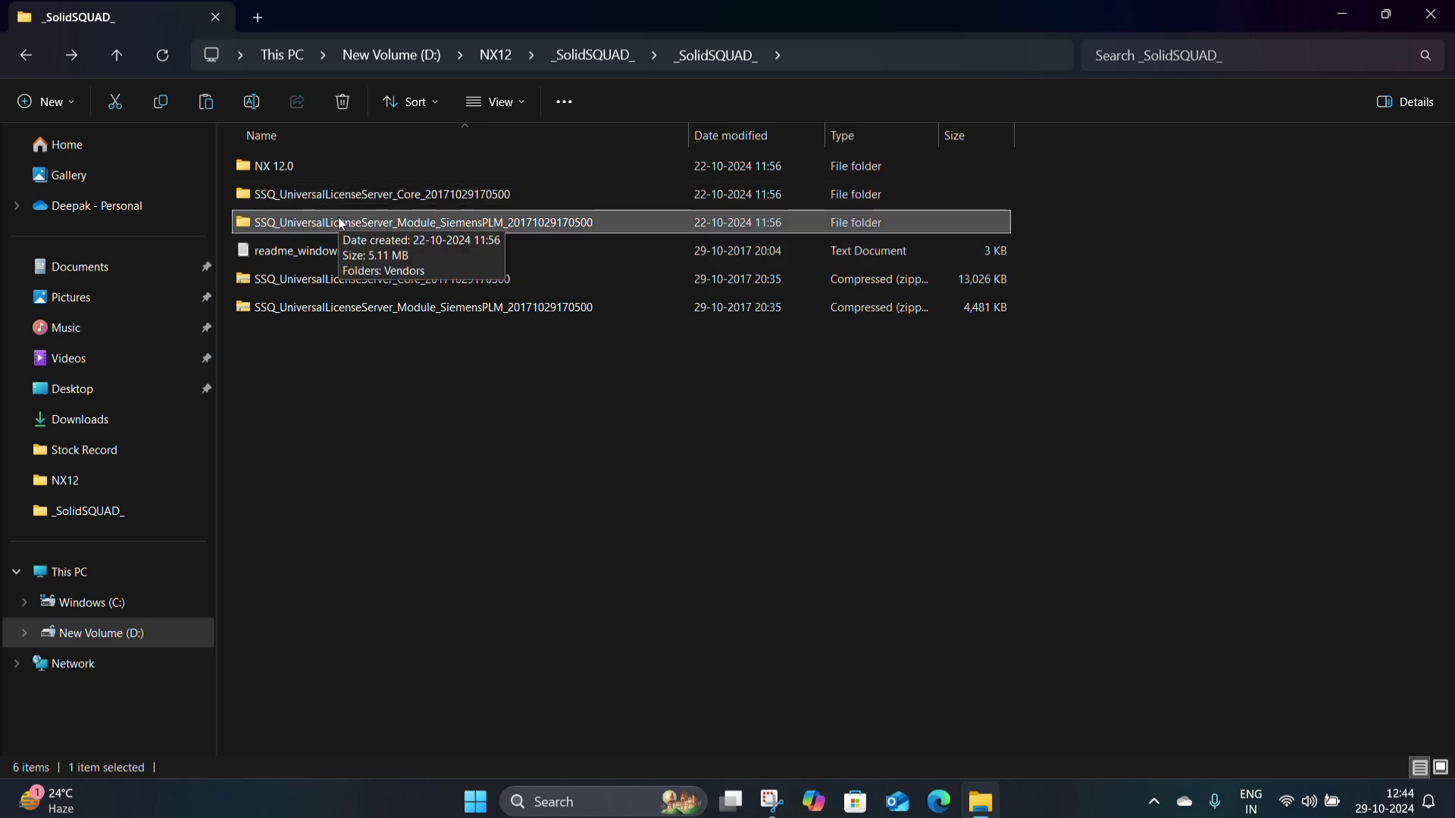
right_click(338, 219)
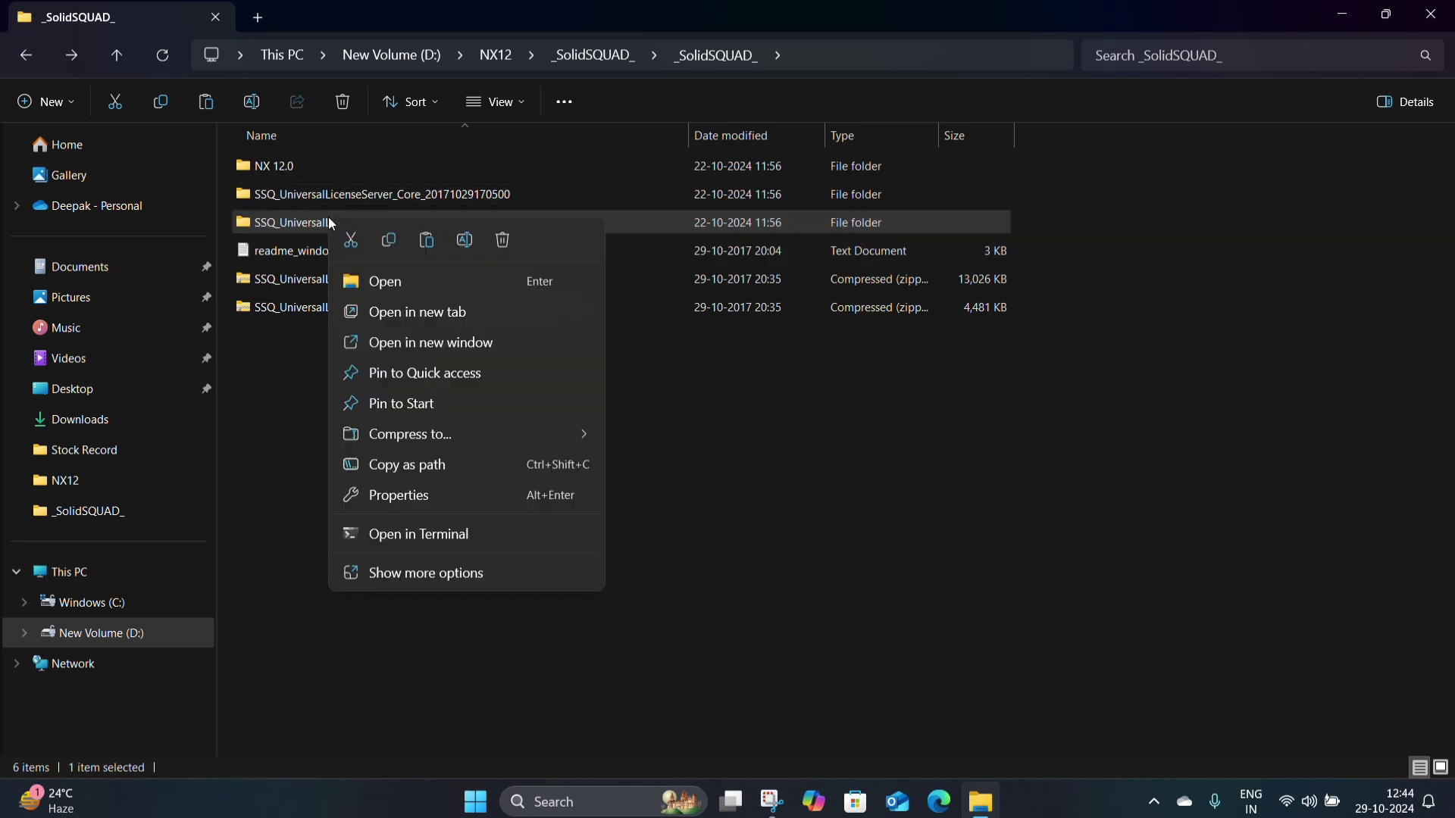
left_click(388, 240)
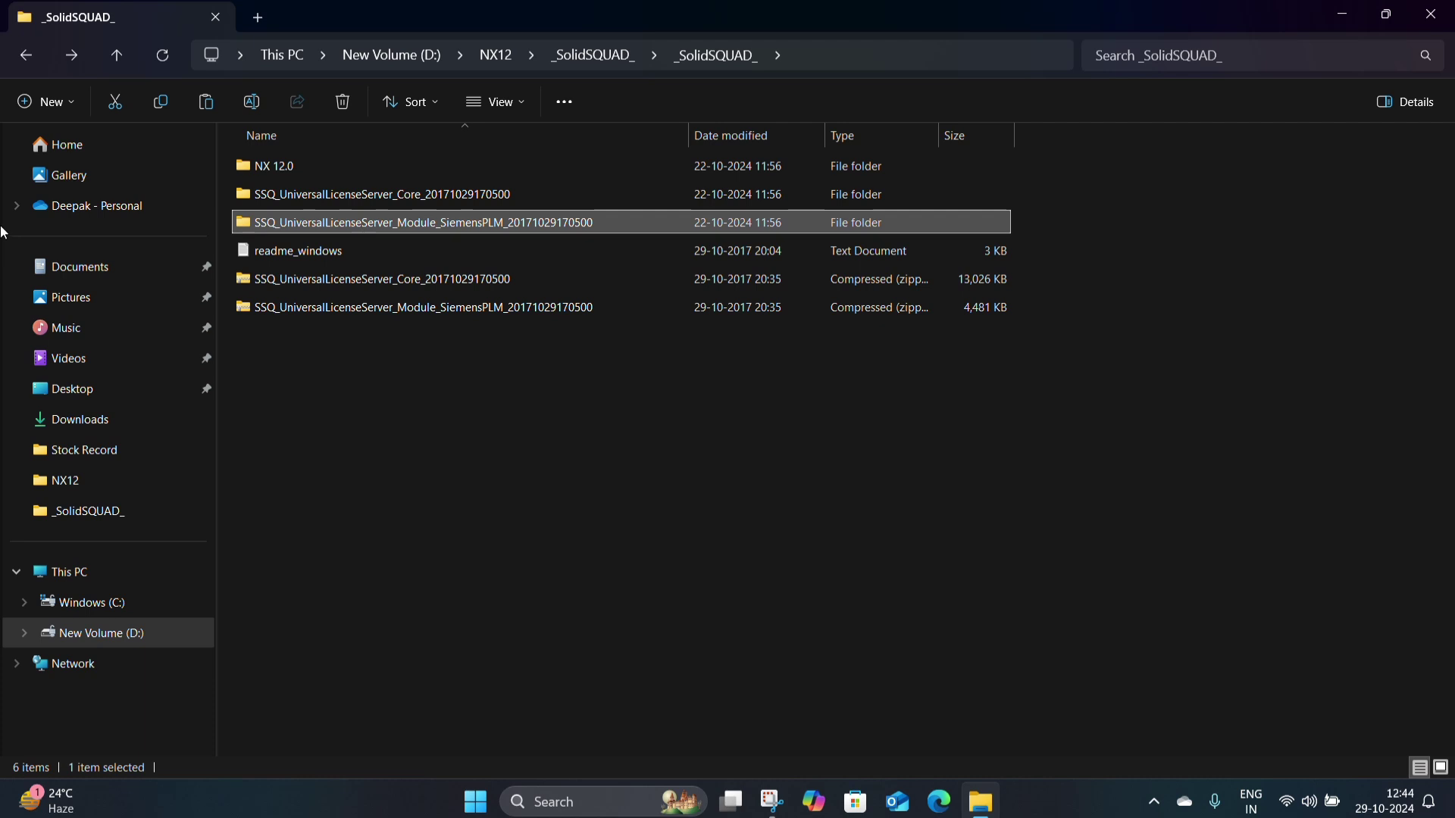
left_click(20, 65)
left_click(19, 65)
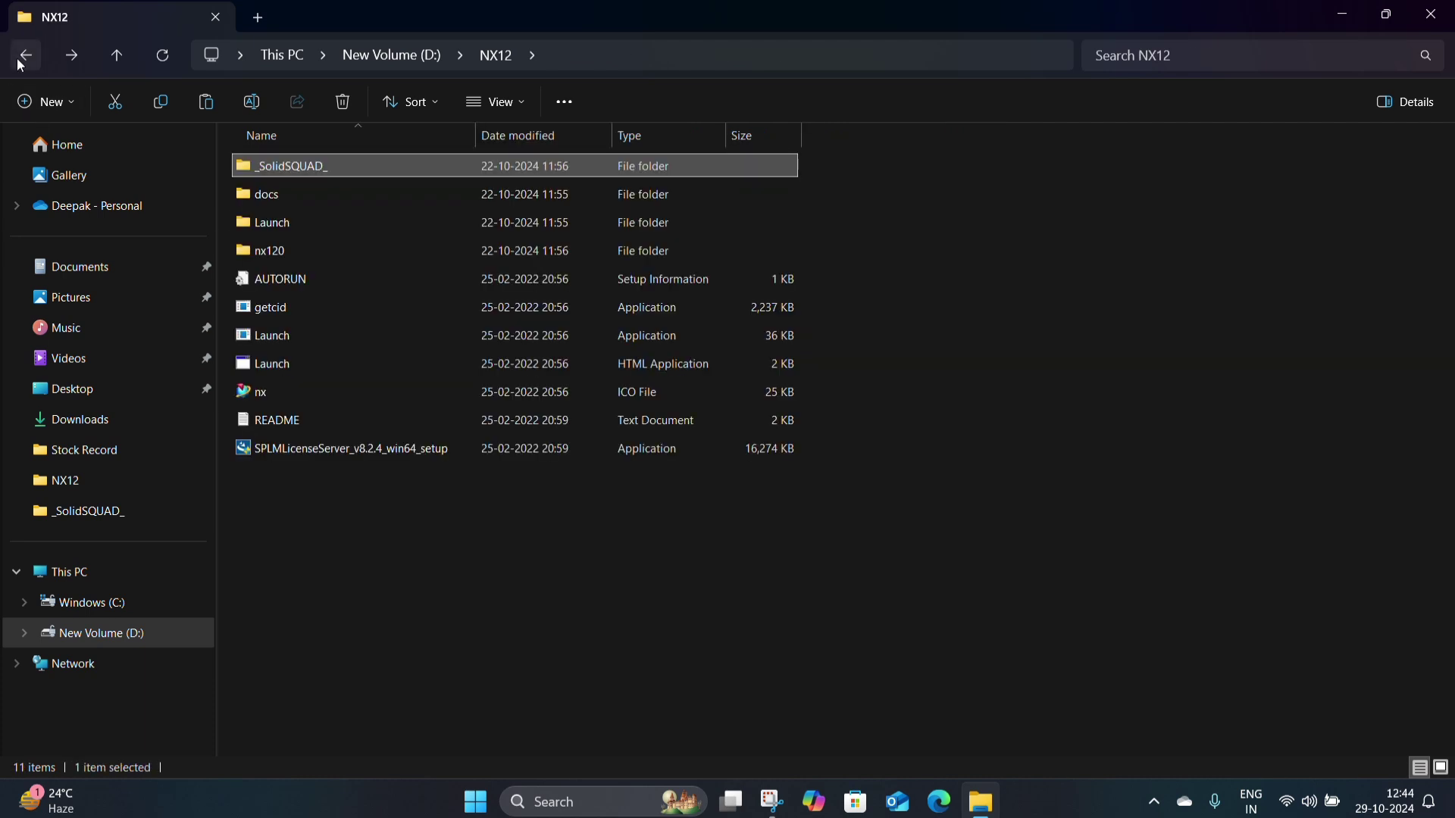
left_click(26, 57)
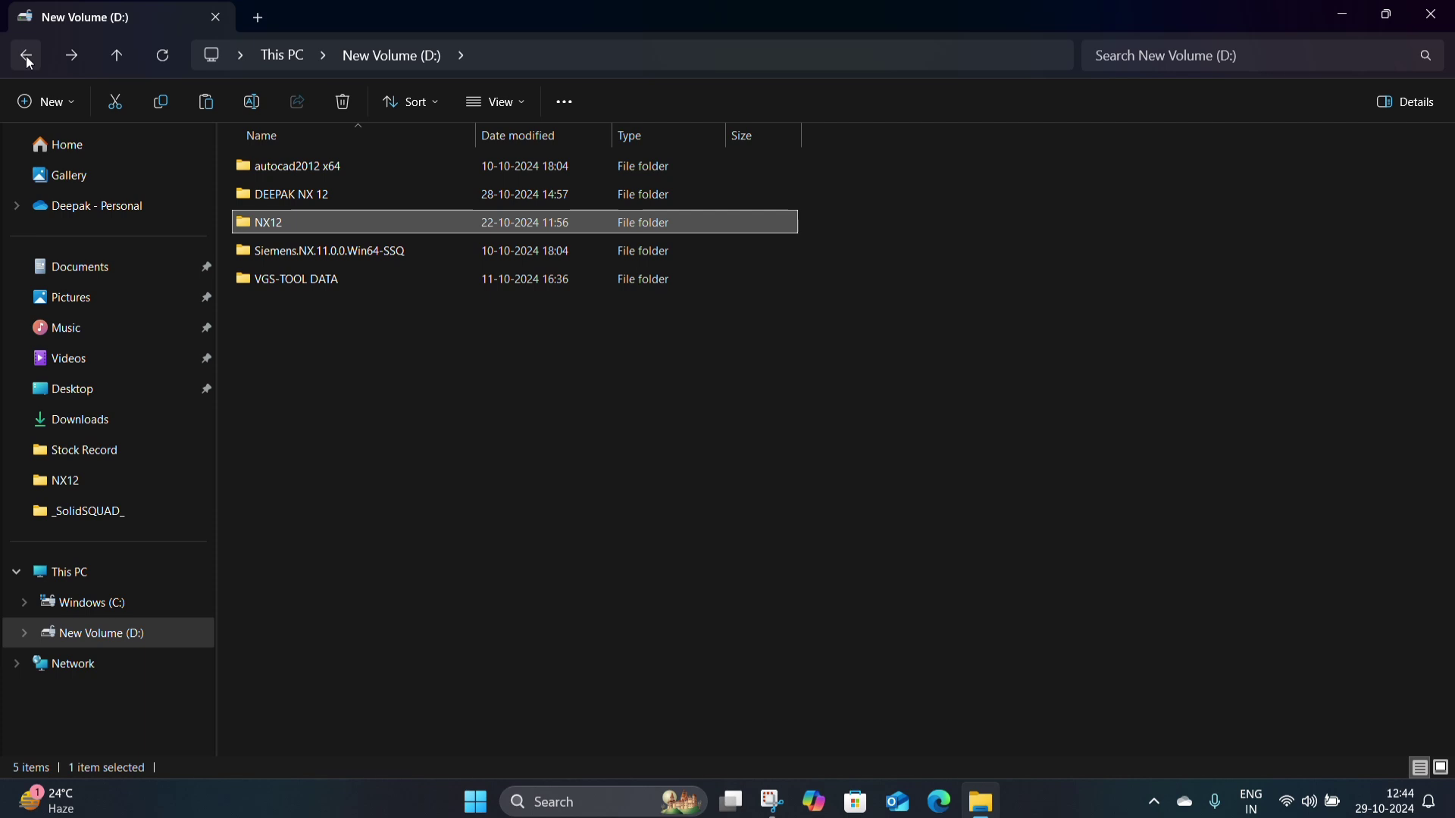
left_click(26, 61)
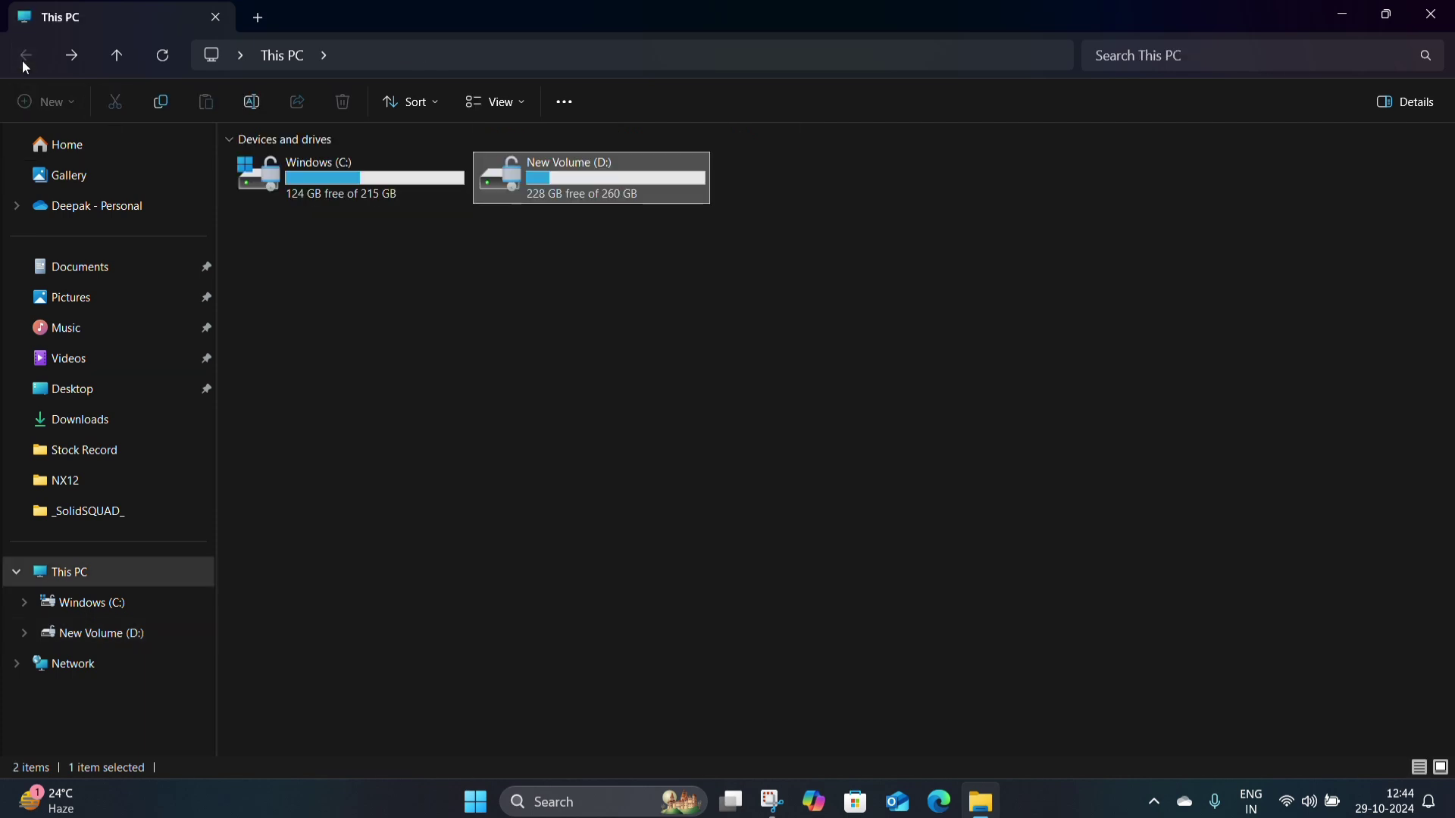
double_click(301, 175)
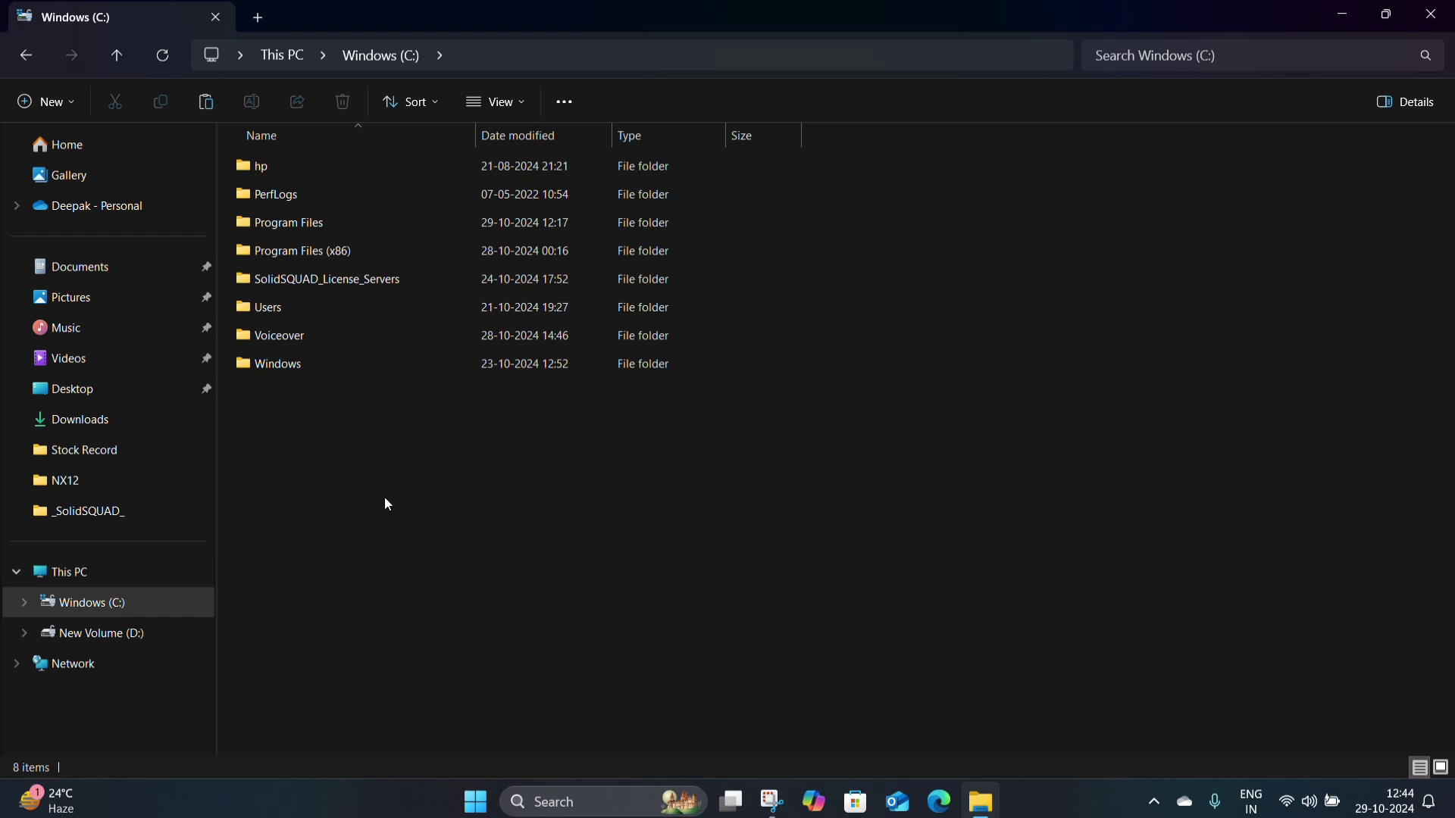
right_click(331, 412)
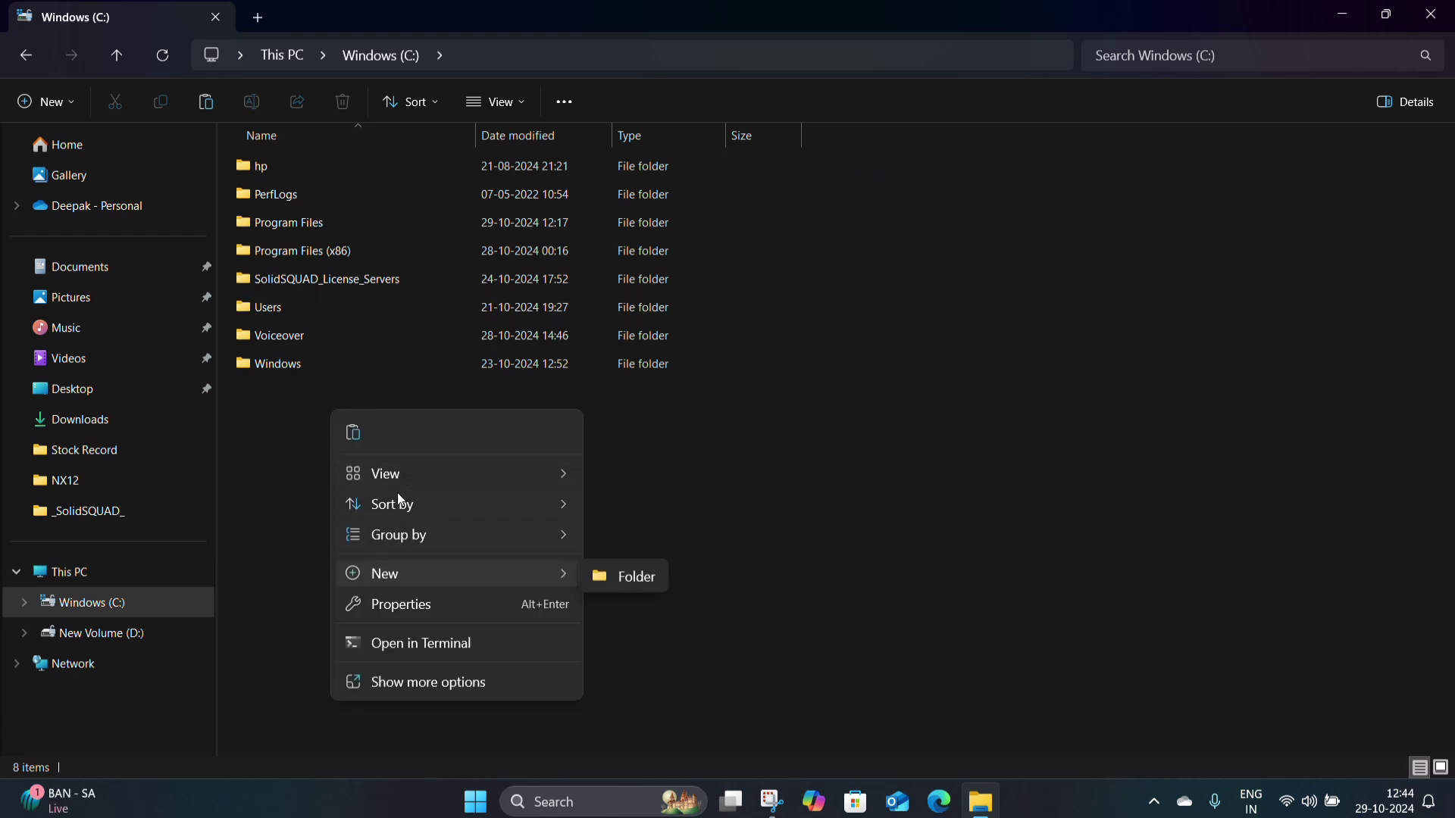
left_click(351, 434)
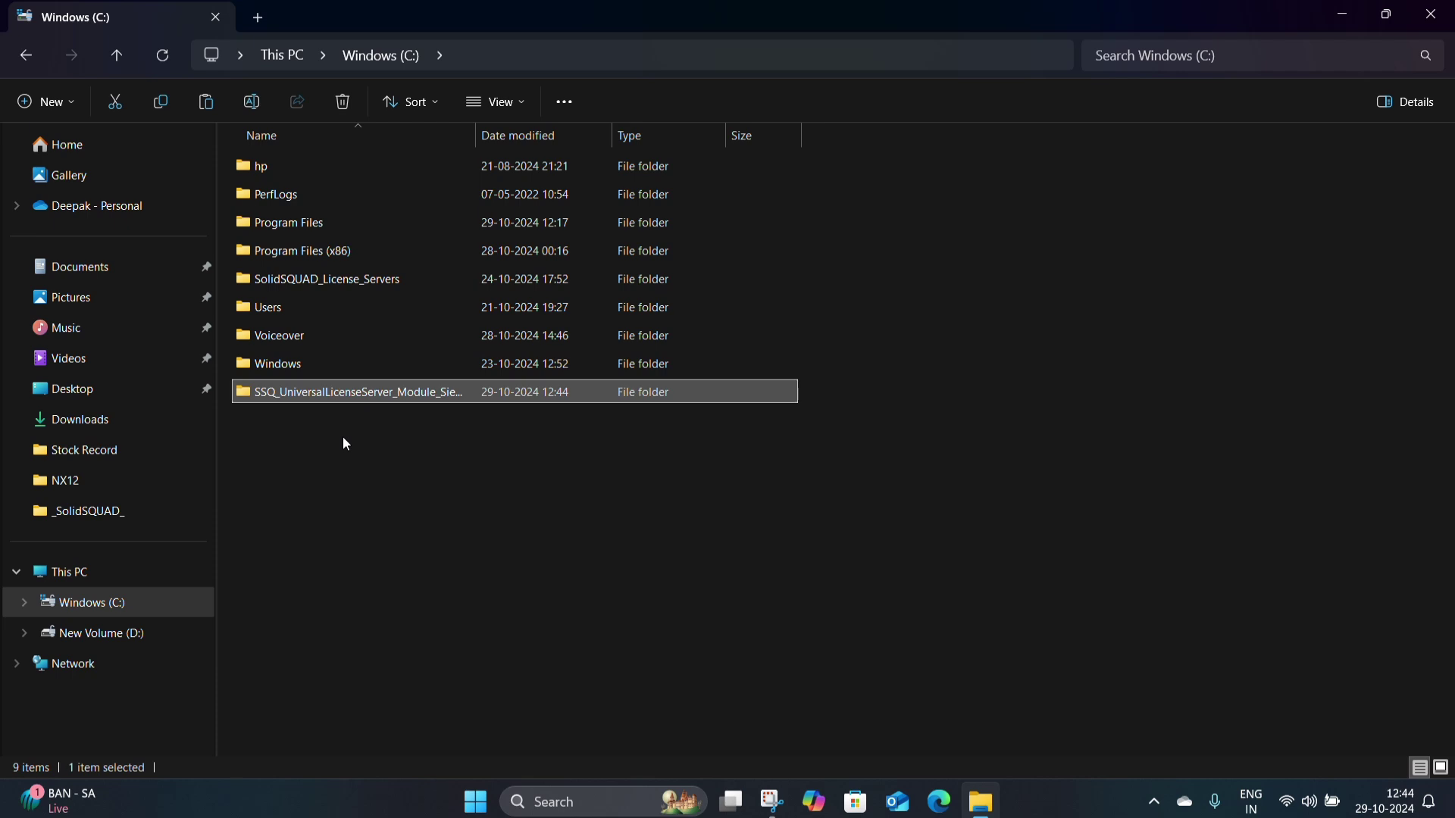
Copy the Vendors folder from inside the pasted SiemensPLM module folder on the C: drive
double_click(343, 388)
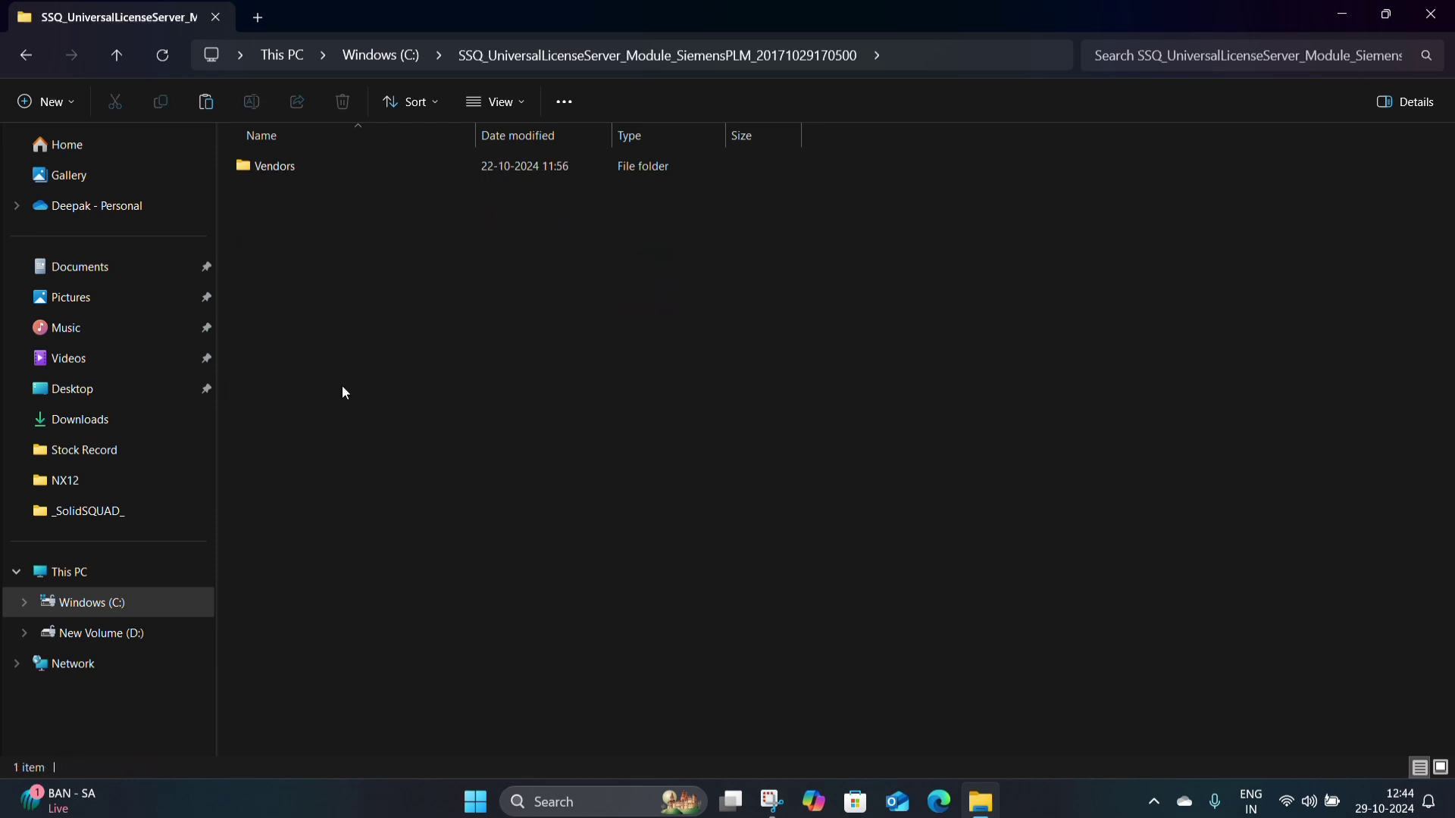
left_click(252, 168)
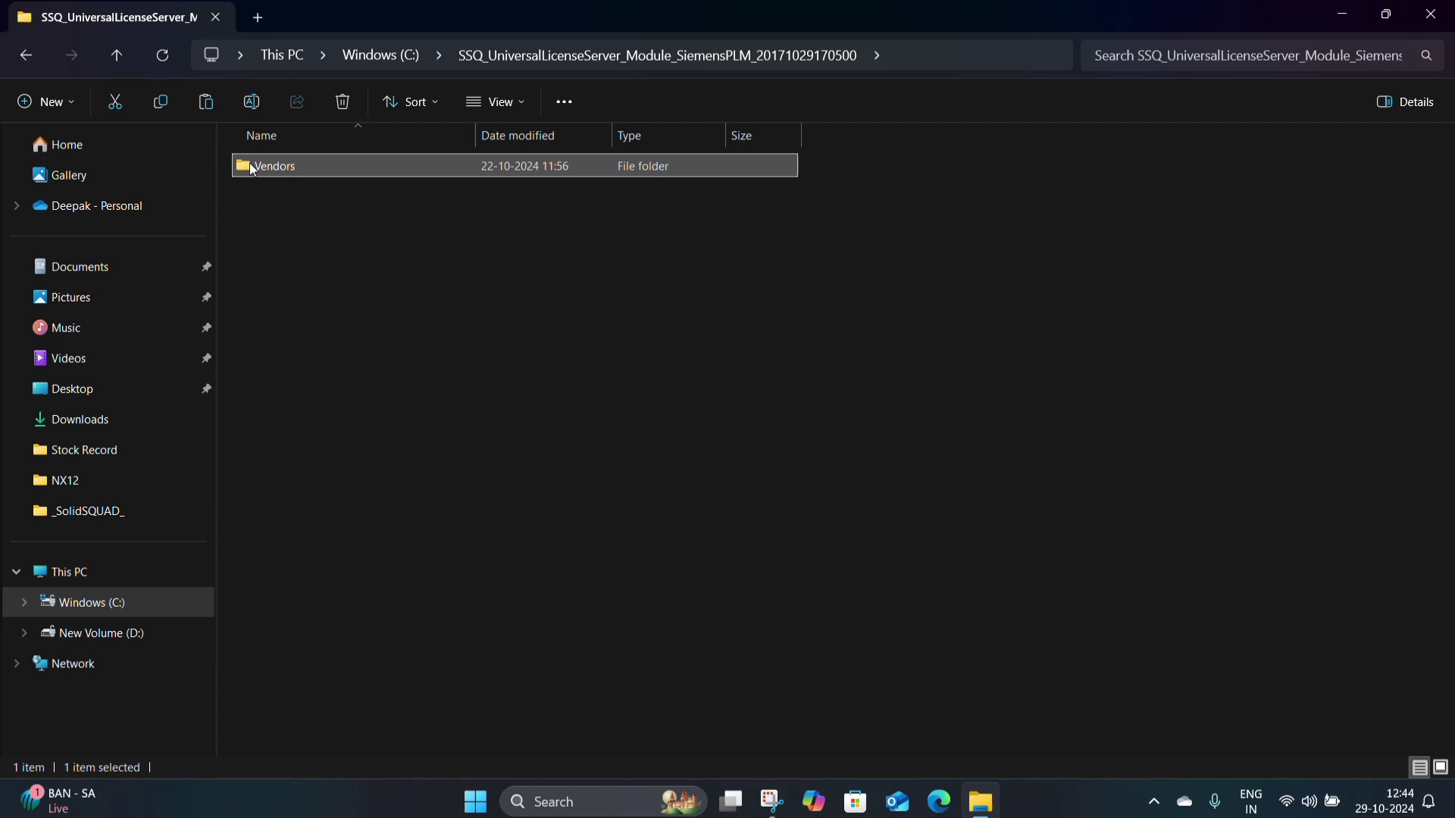
right_click(253, 169)
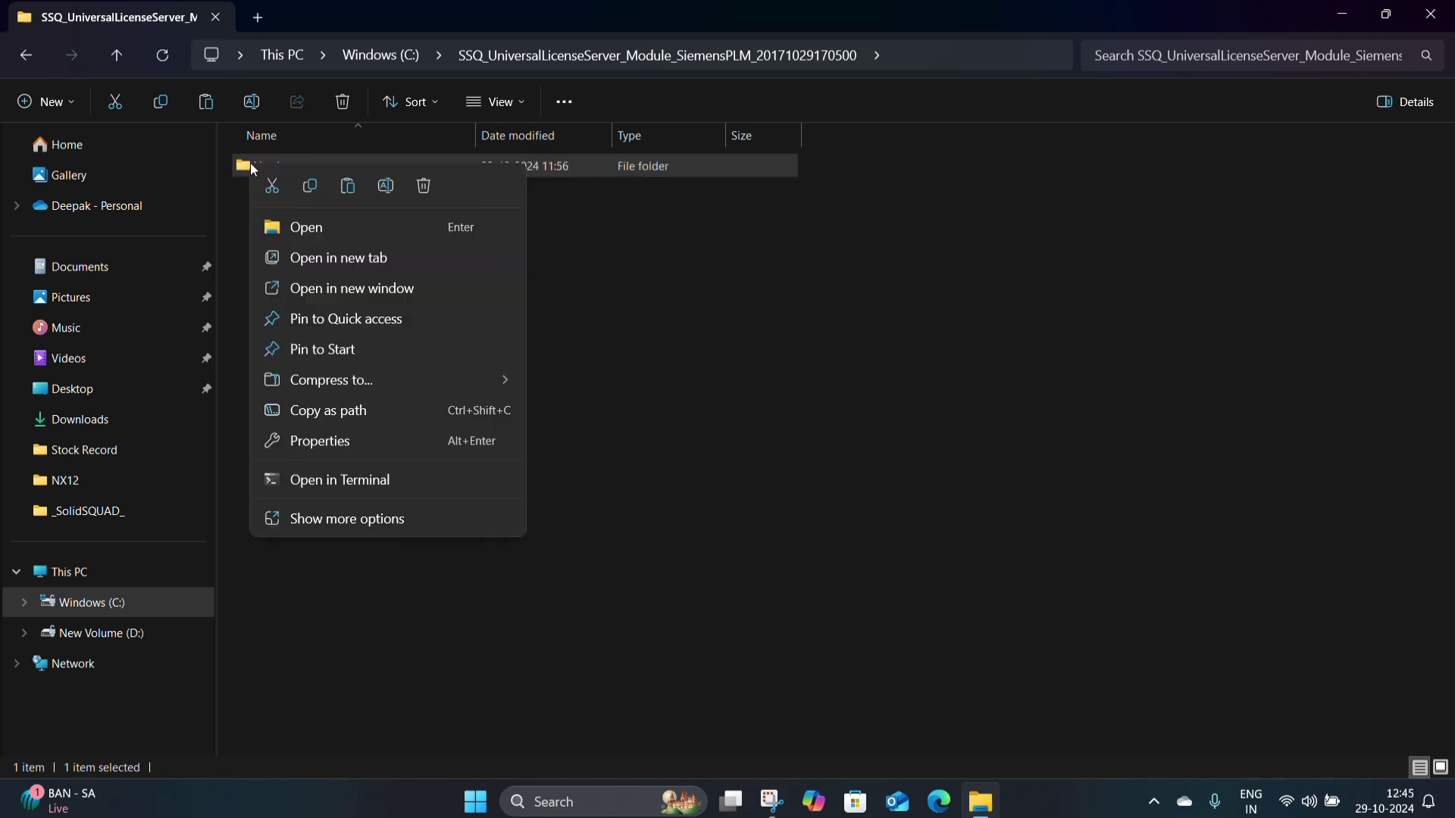
left_click(310, 189)
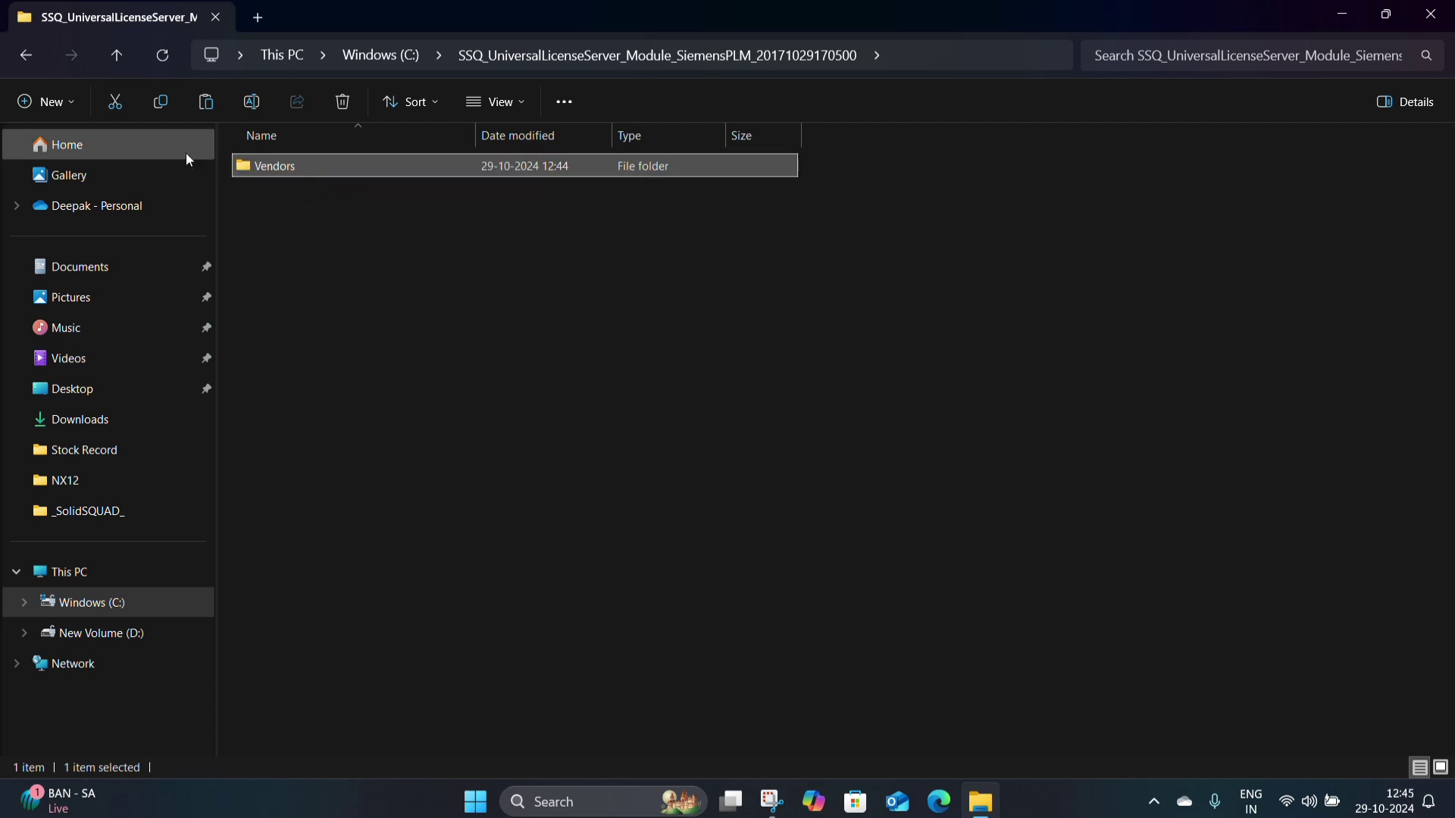
left_click(30, 60)
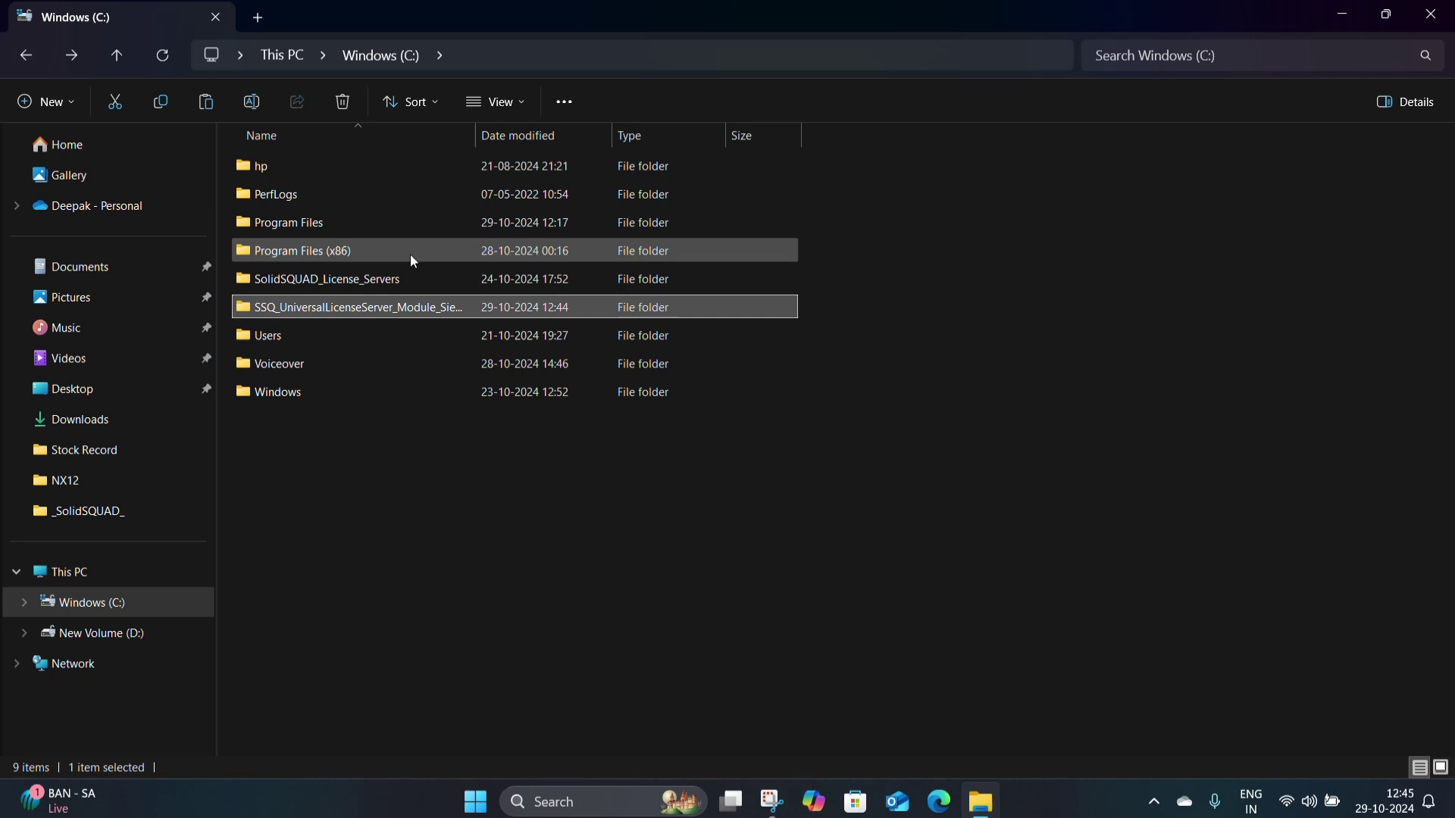
left_click(338, 255)
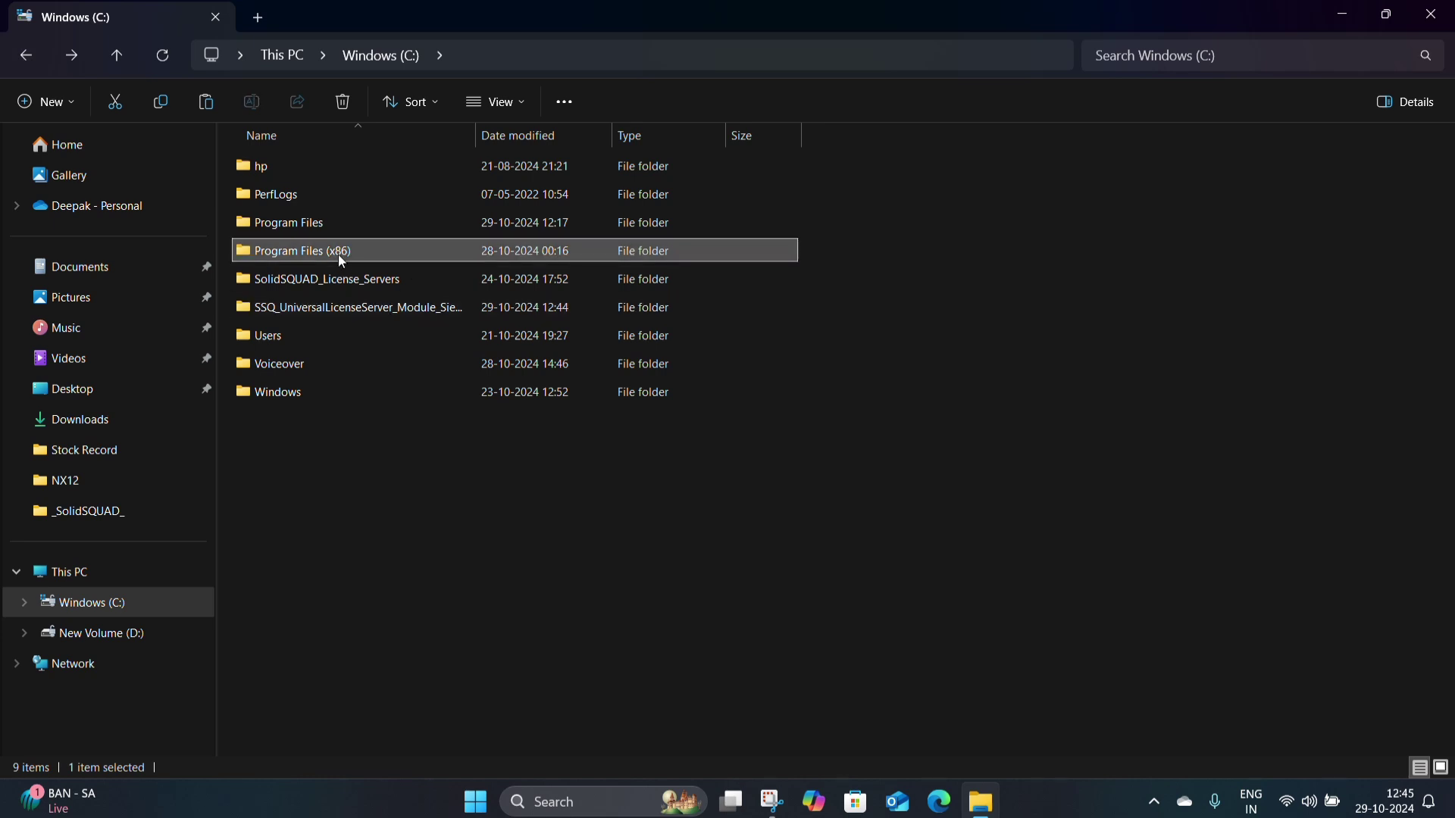
double_click(326, 221)
double_click(288, 650)
double_click(286, 182)
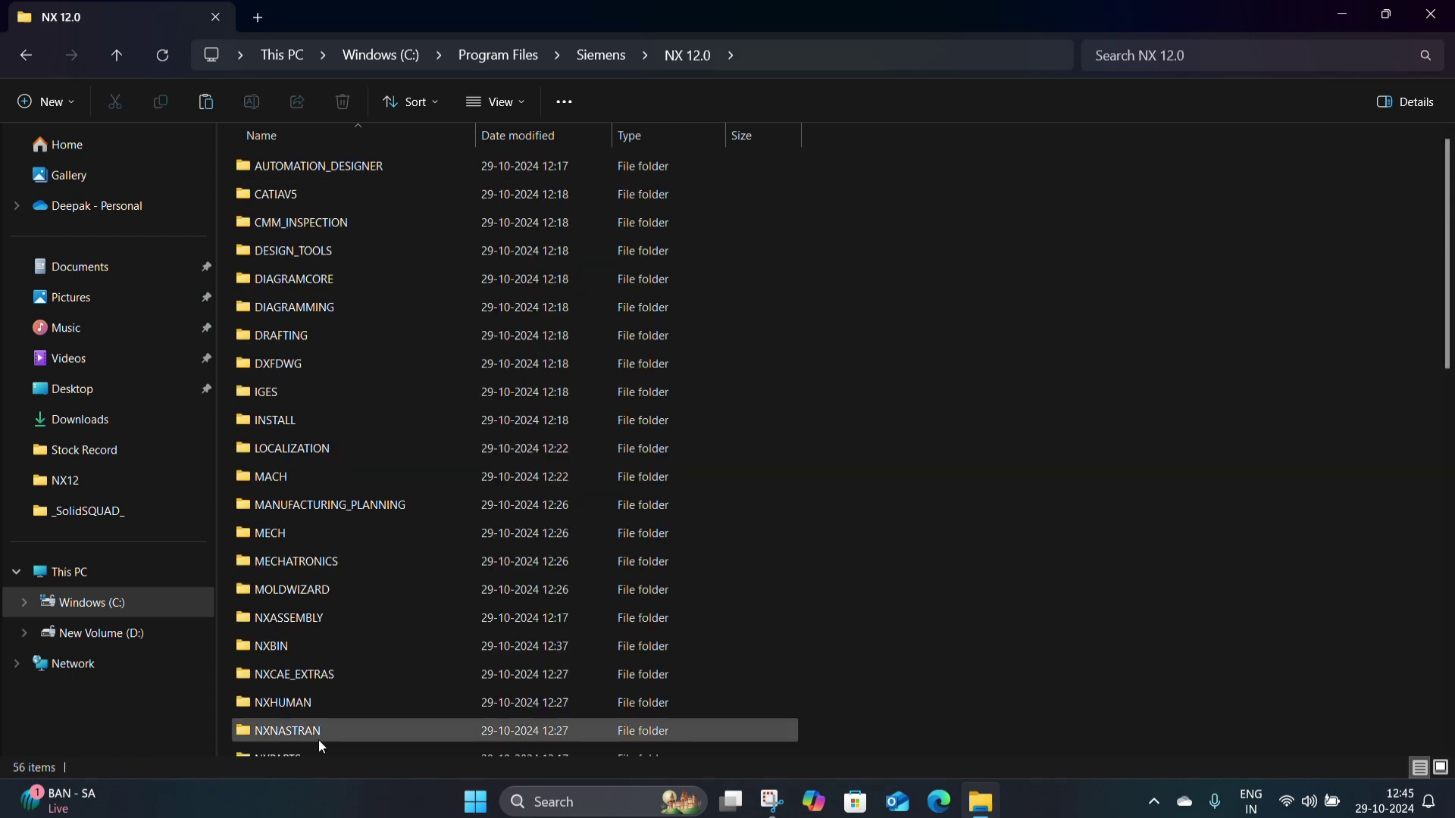
scroll(318, 739, "down", 10)
scroll(275, 505, "up", 5)
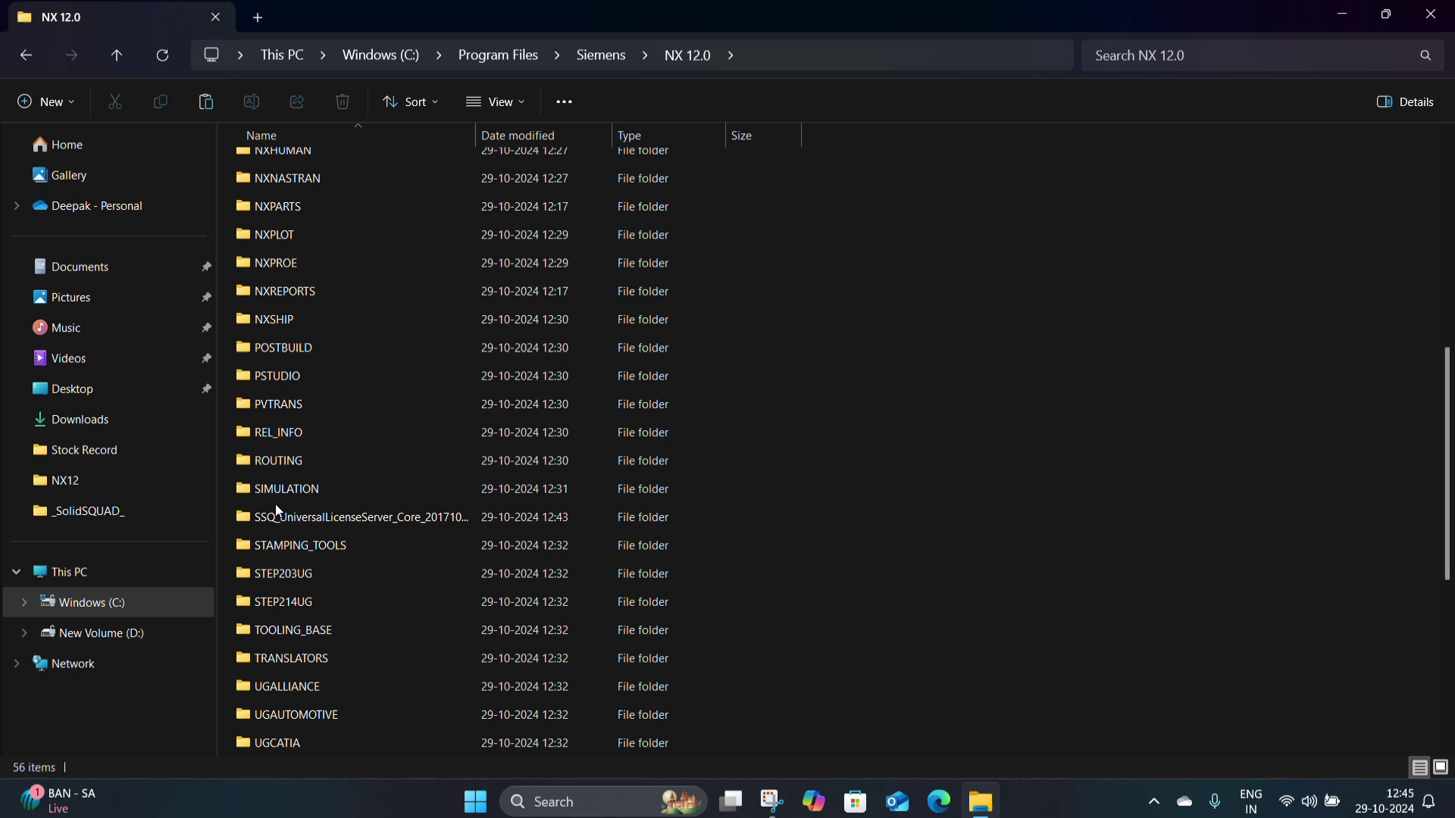
left_click(298, 491)
double_click(288, 516)
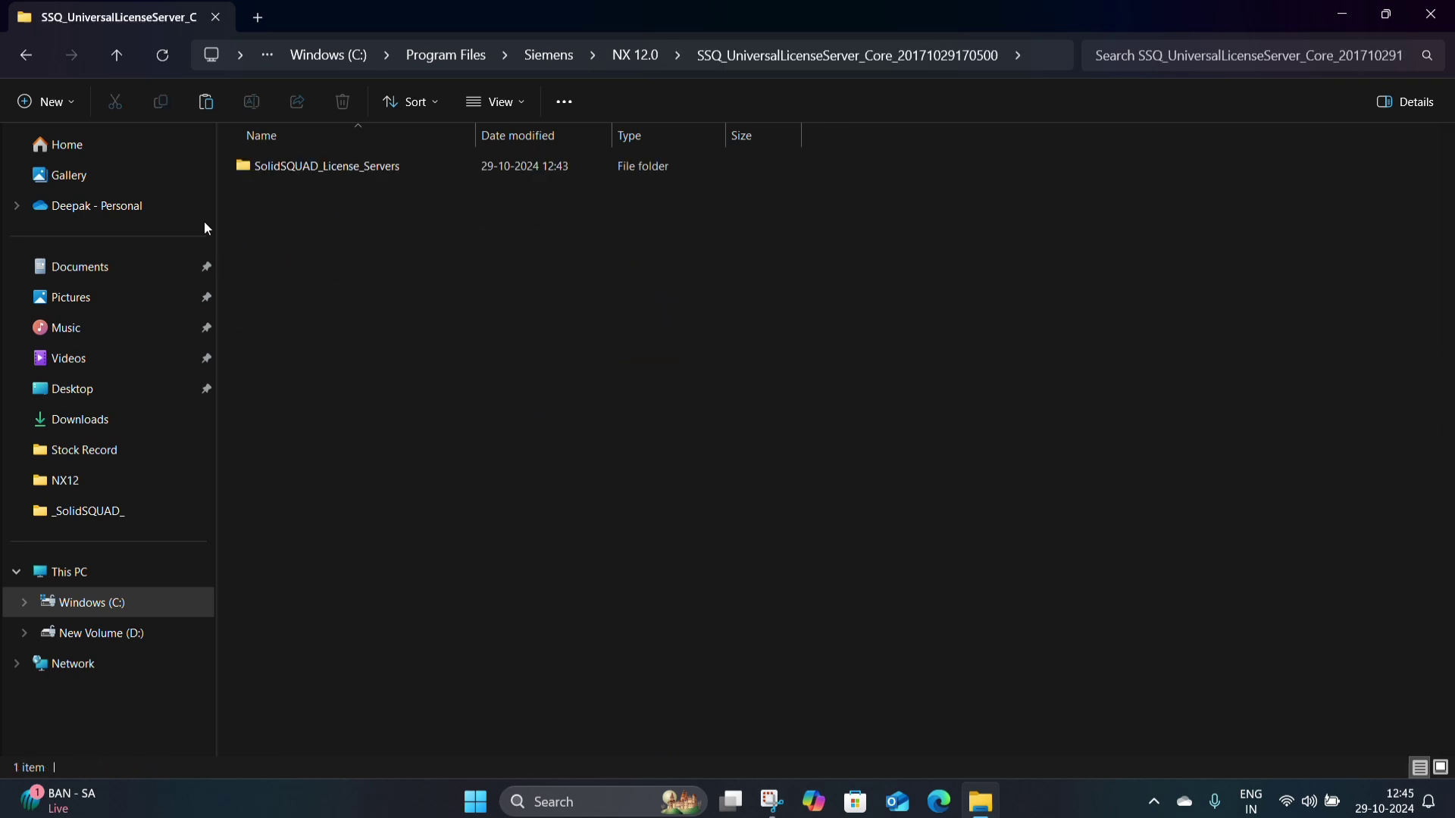
left_click(286, 161)
double_click(286, 161)
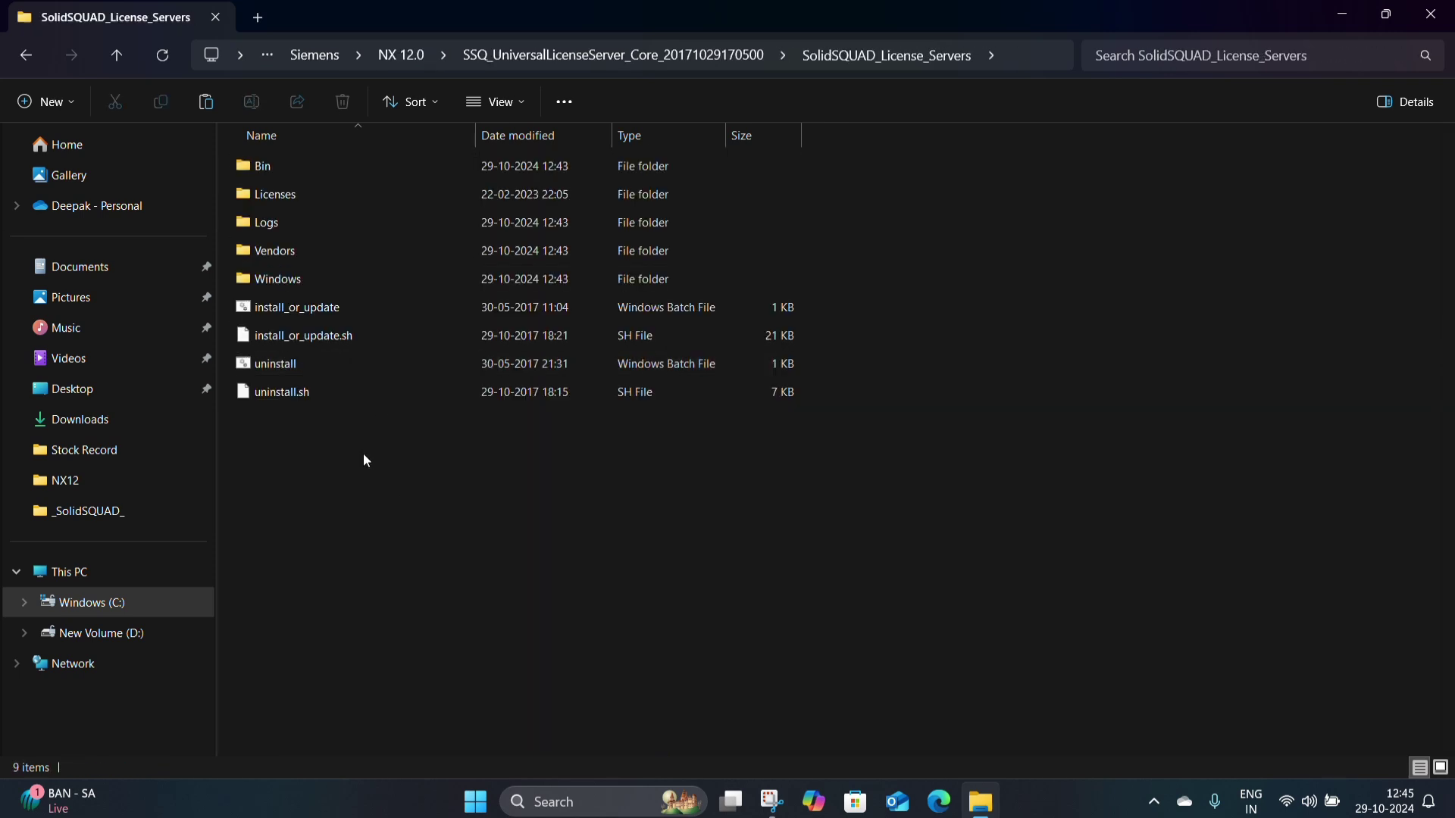
Paste the copied Vendors folder into SolidSQUAD_License_Servers with administrator permission and check the contents of the merged Vendors folder
double_click(308, 247)
left_click(35, 60)
right_click(387, 515)
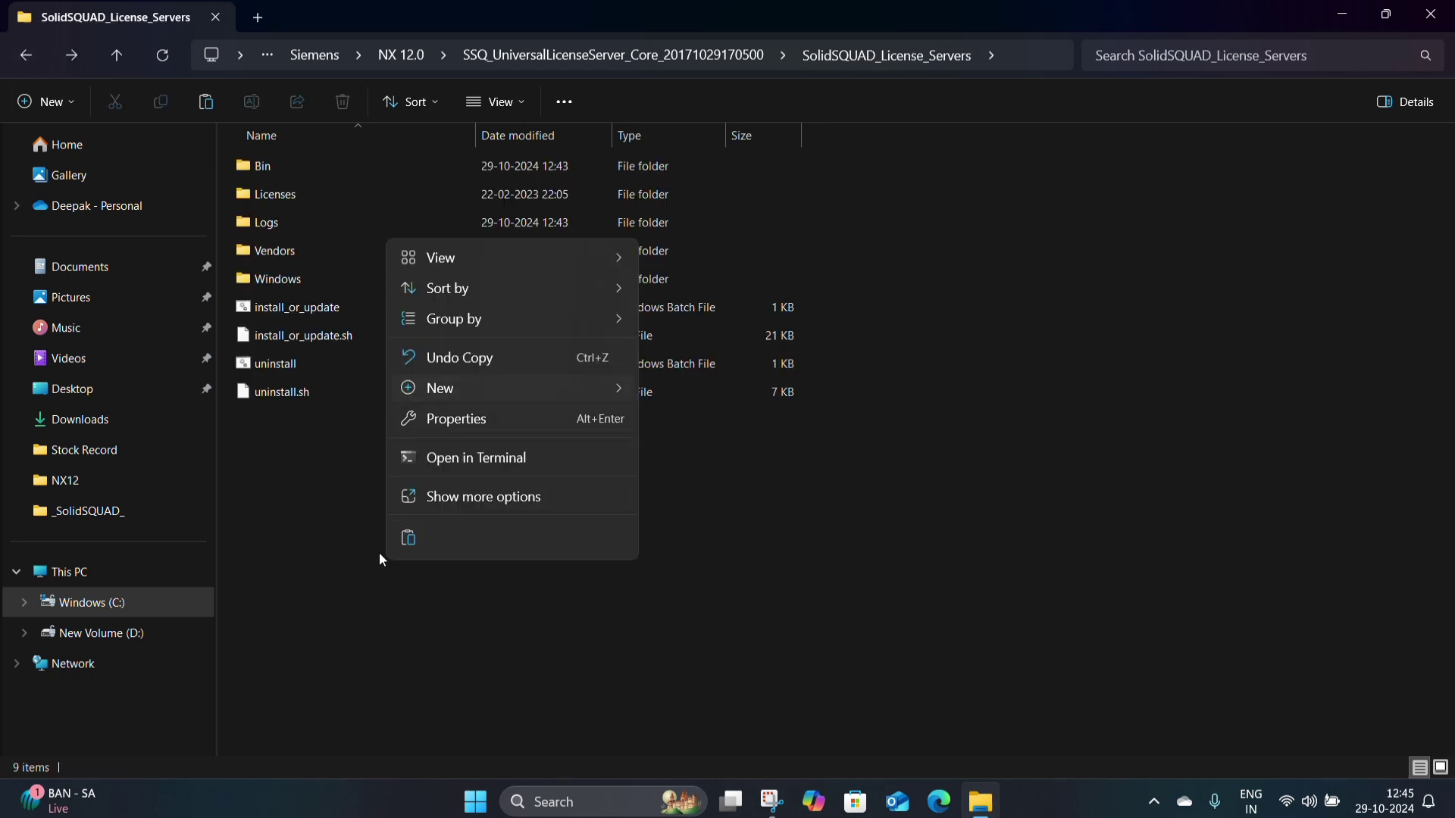
left_click(411, 537)
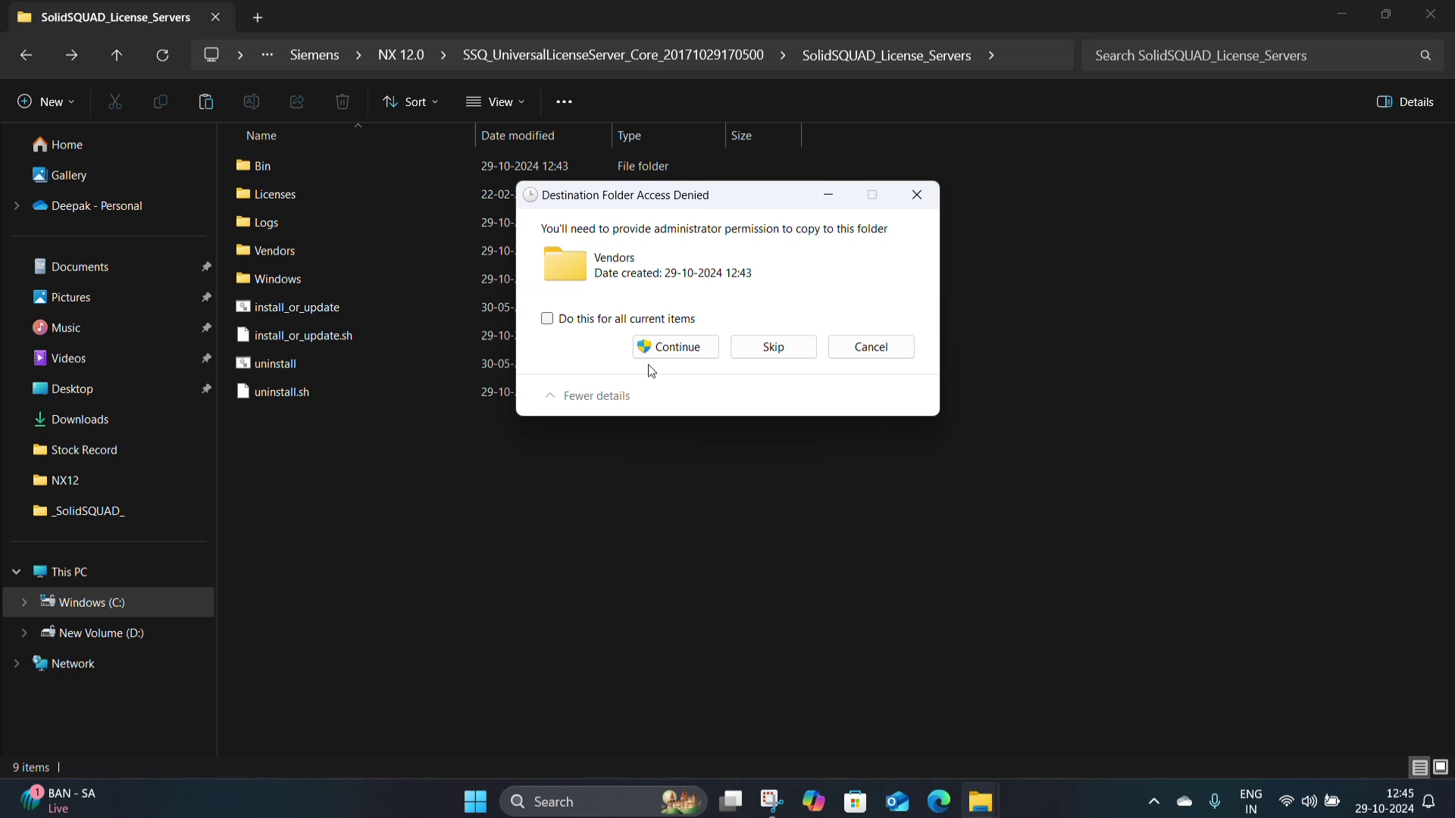
left_click(671, 350)
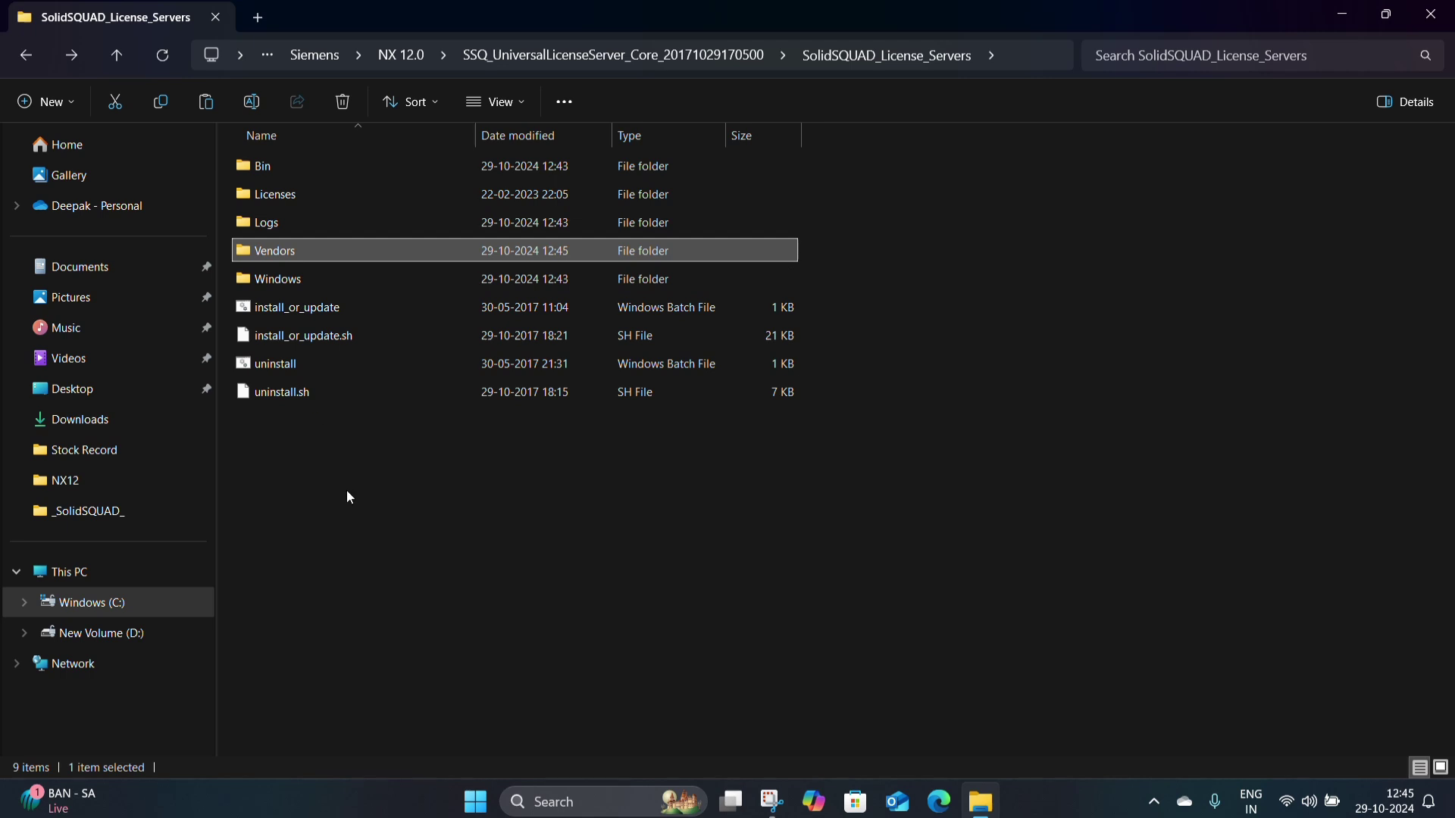
double_click(329, 258)
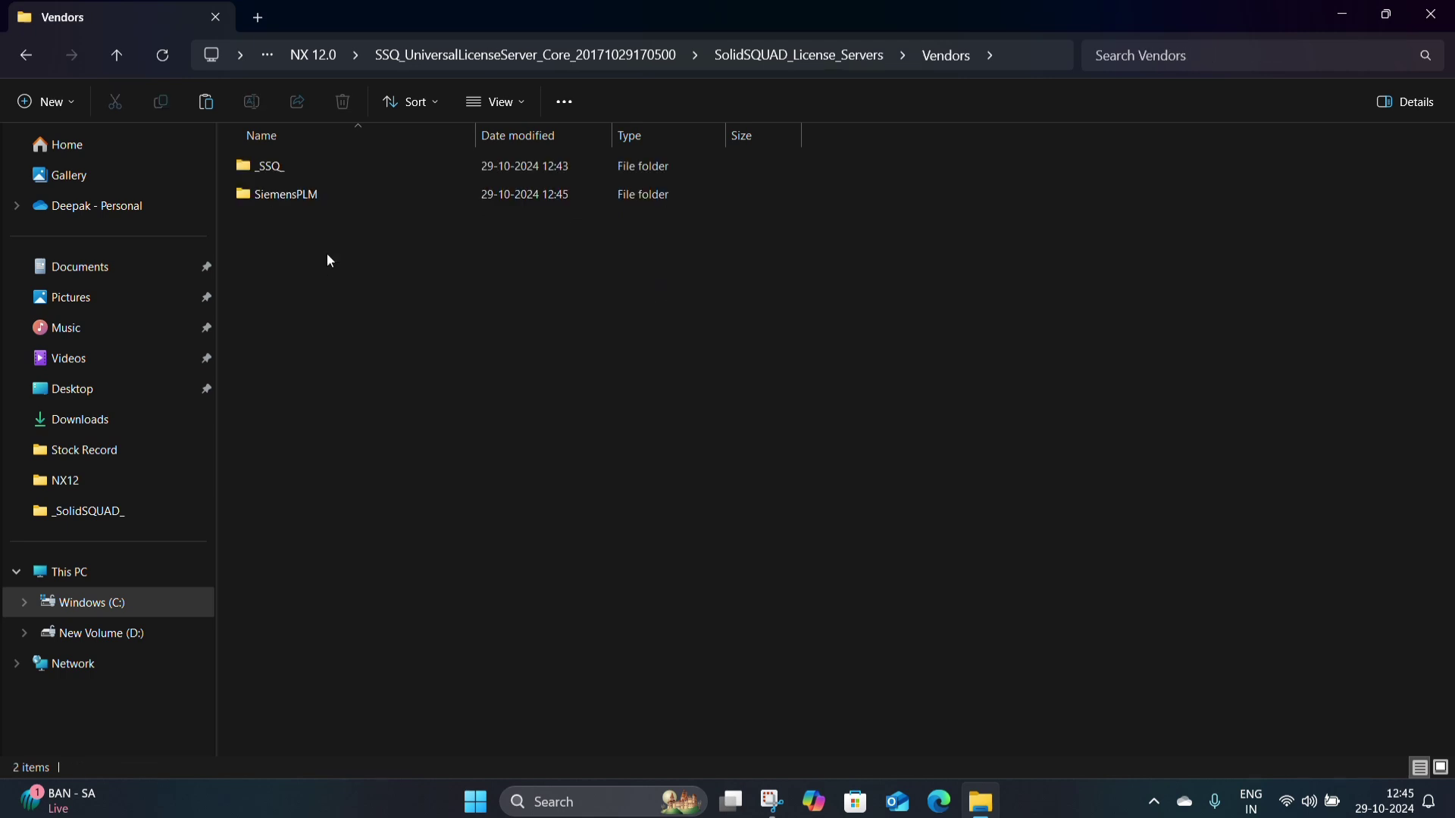
left_click(28, 56)
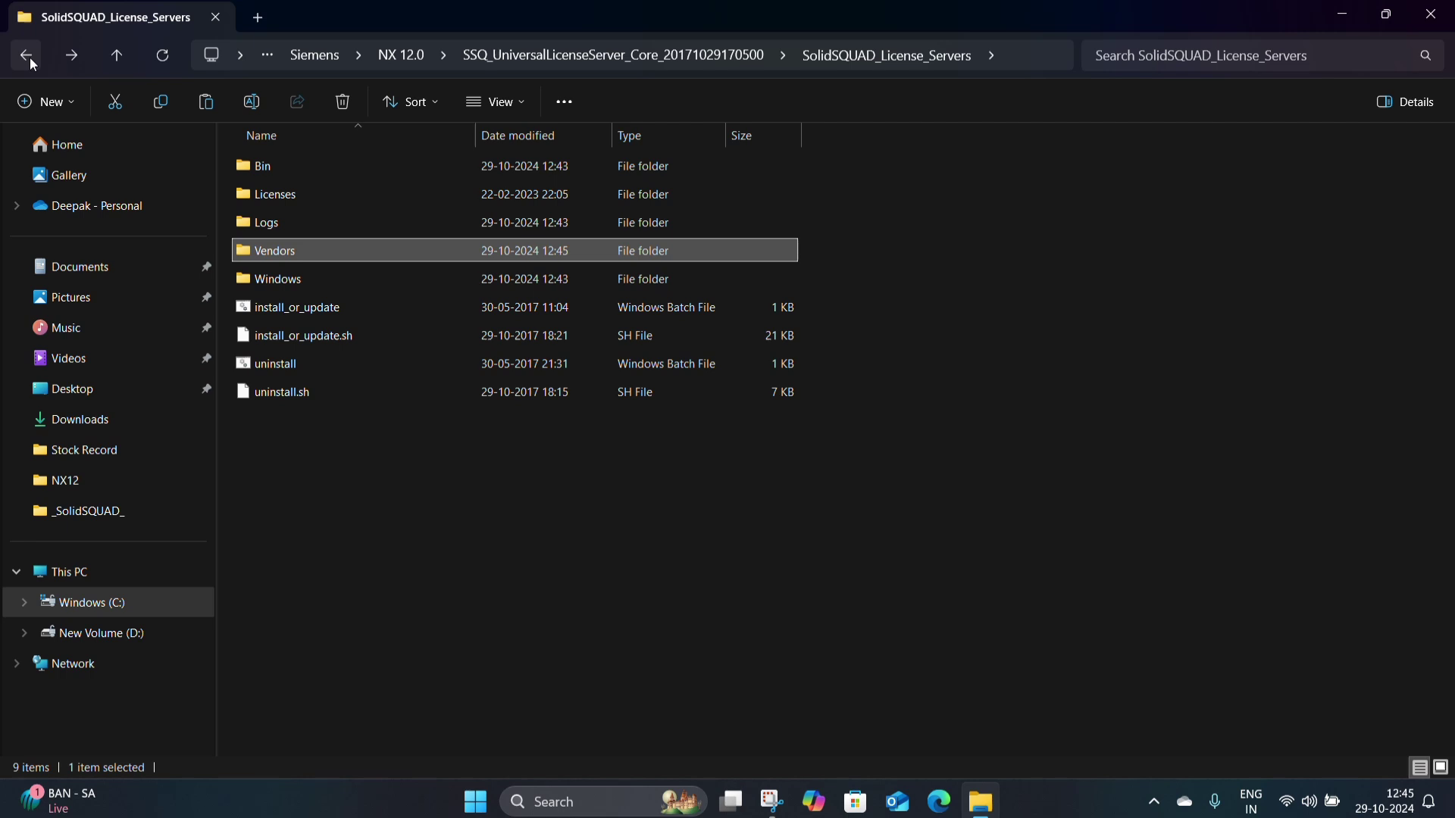
Run the install_or_update batch file as administrator, dismiss its console when it ends, and close the file window
left_click(279, 311)
left_click(279, 307)
right_click(279, 307)
key("Escape")
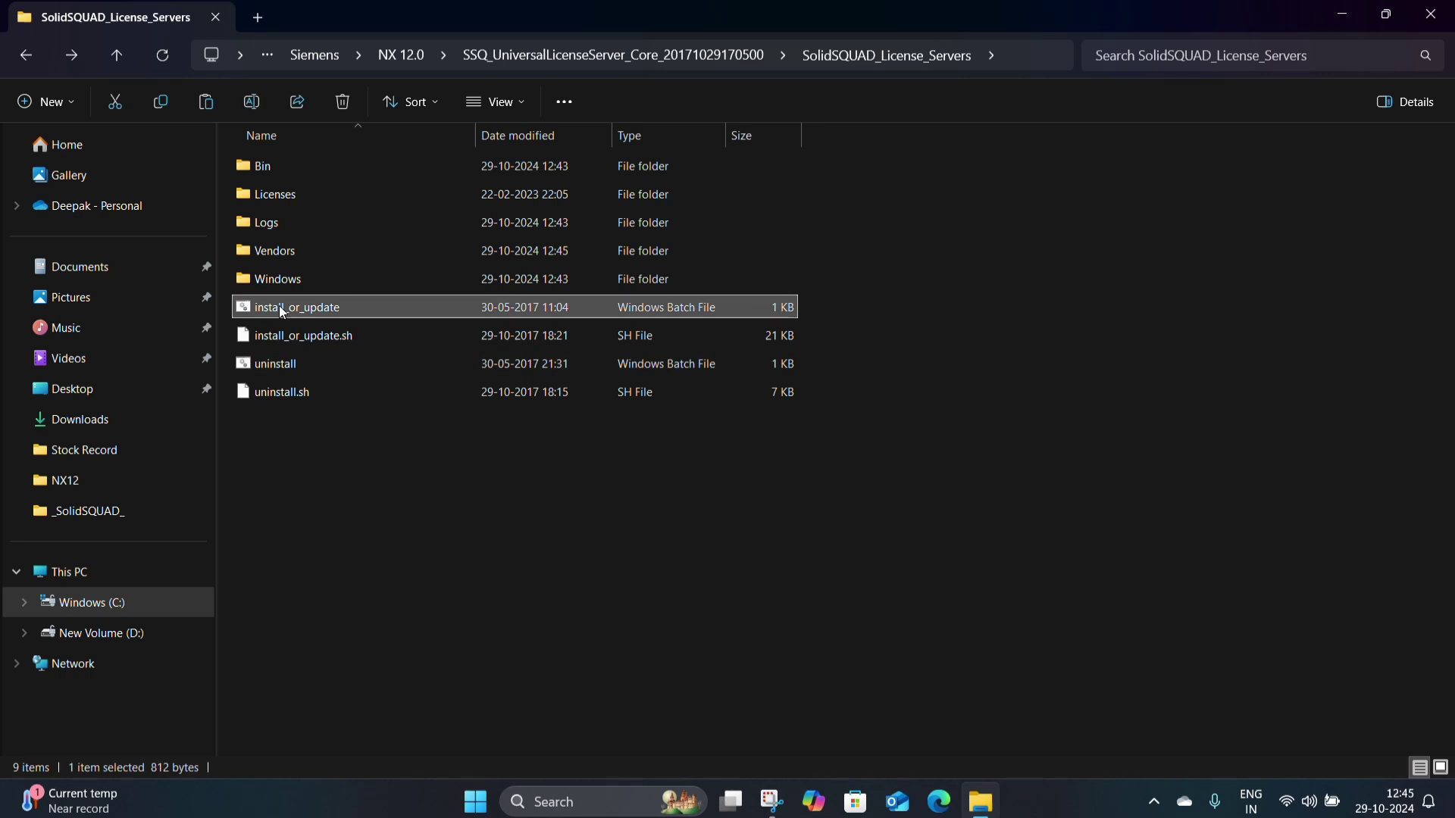
right_click(279, 306)
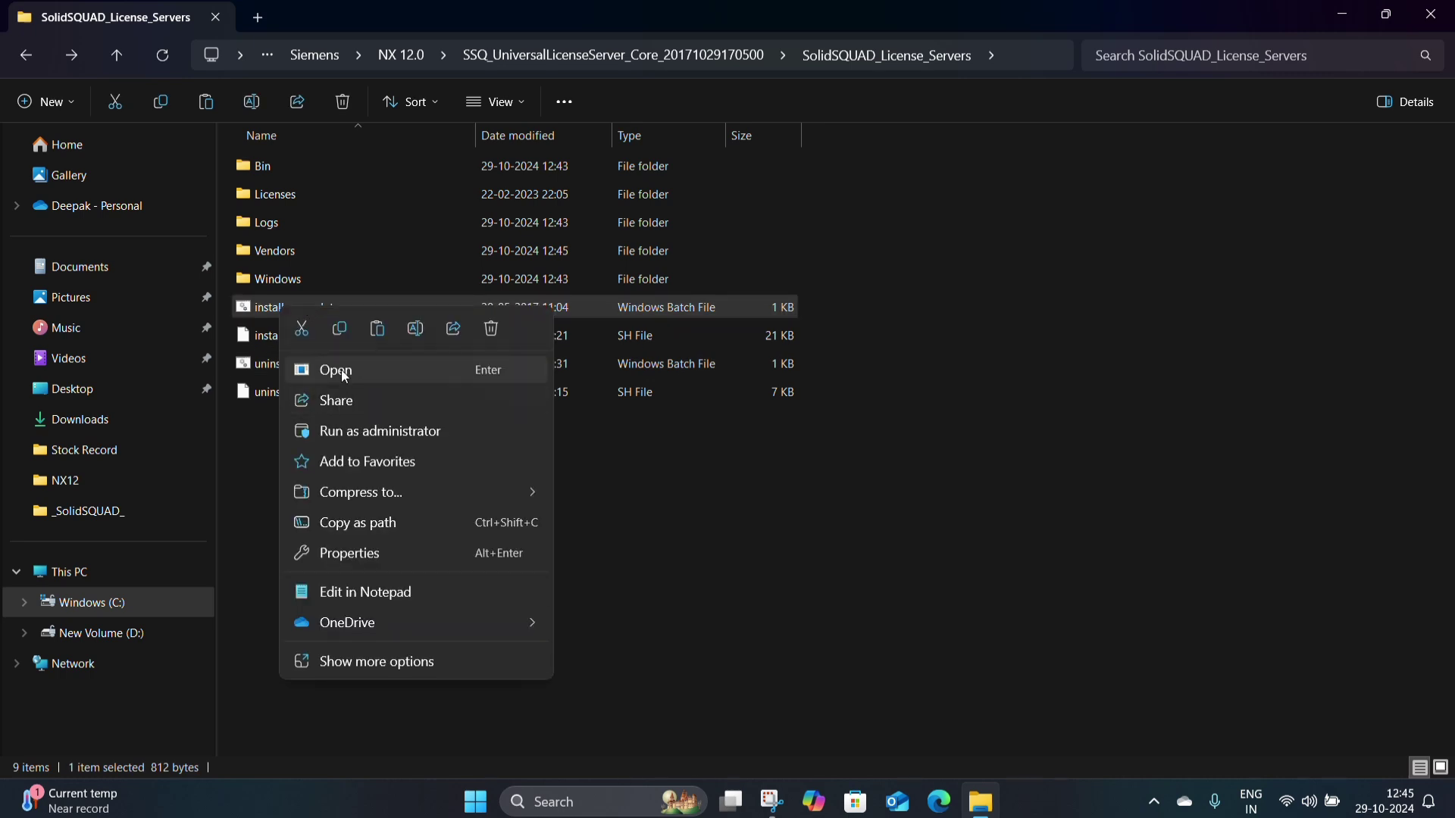
left_click(339, 432)
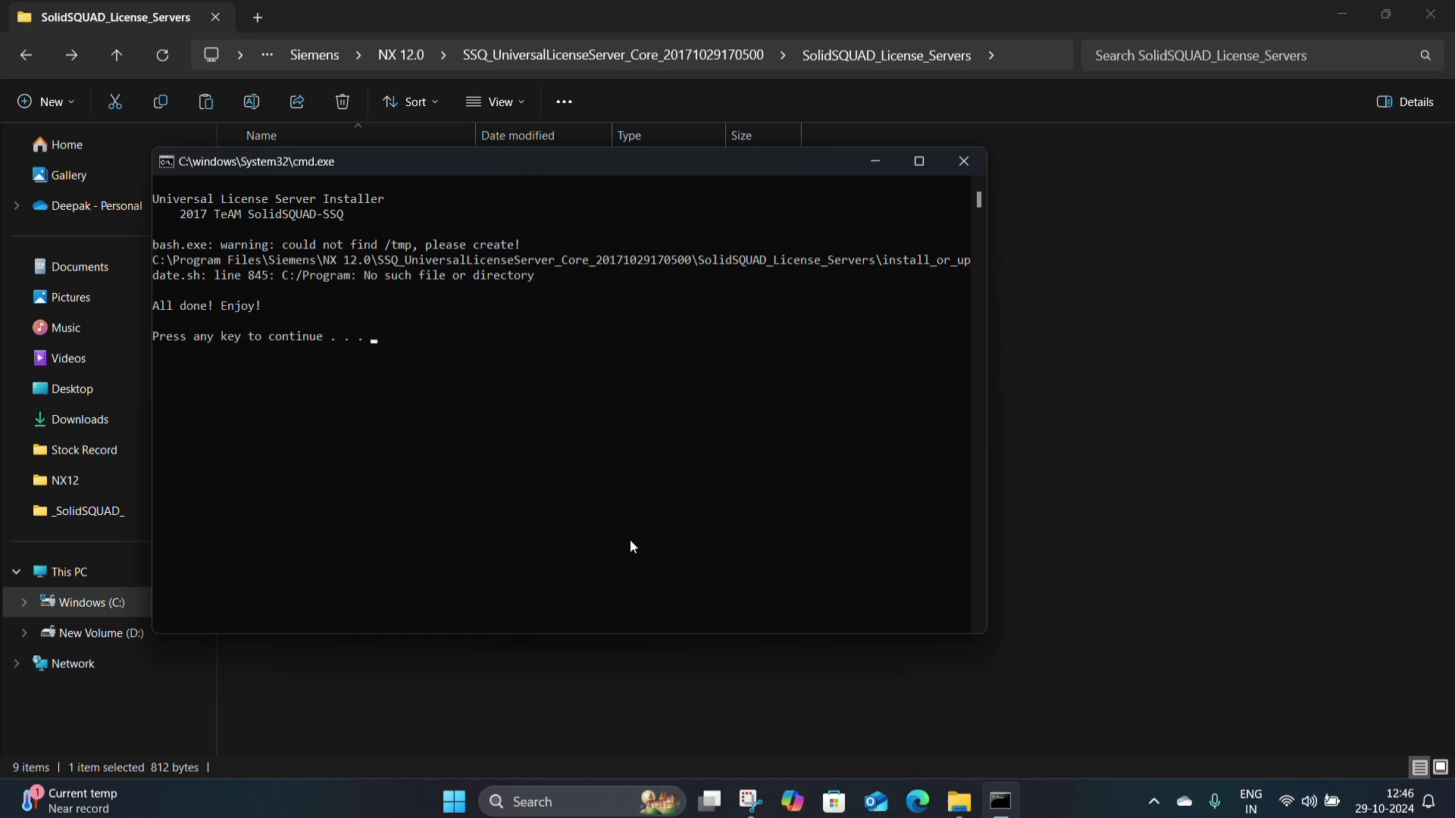
key("Return")
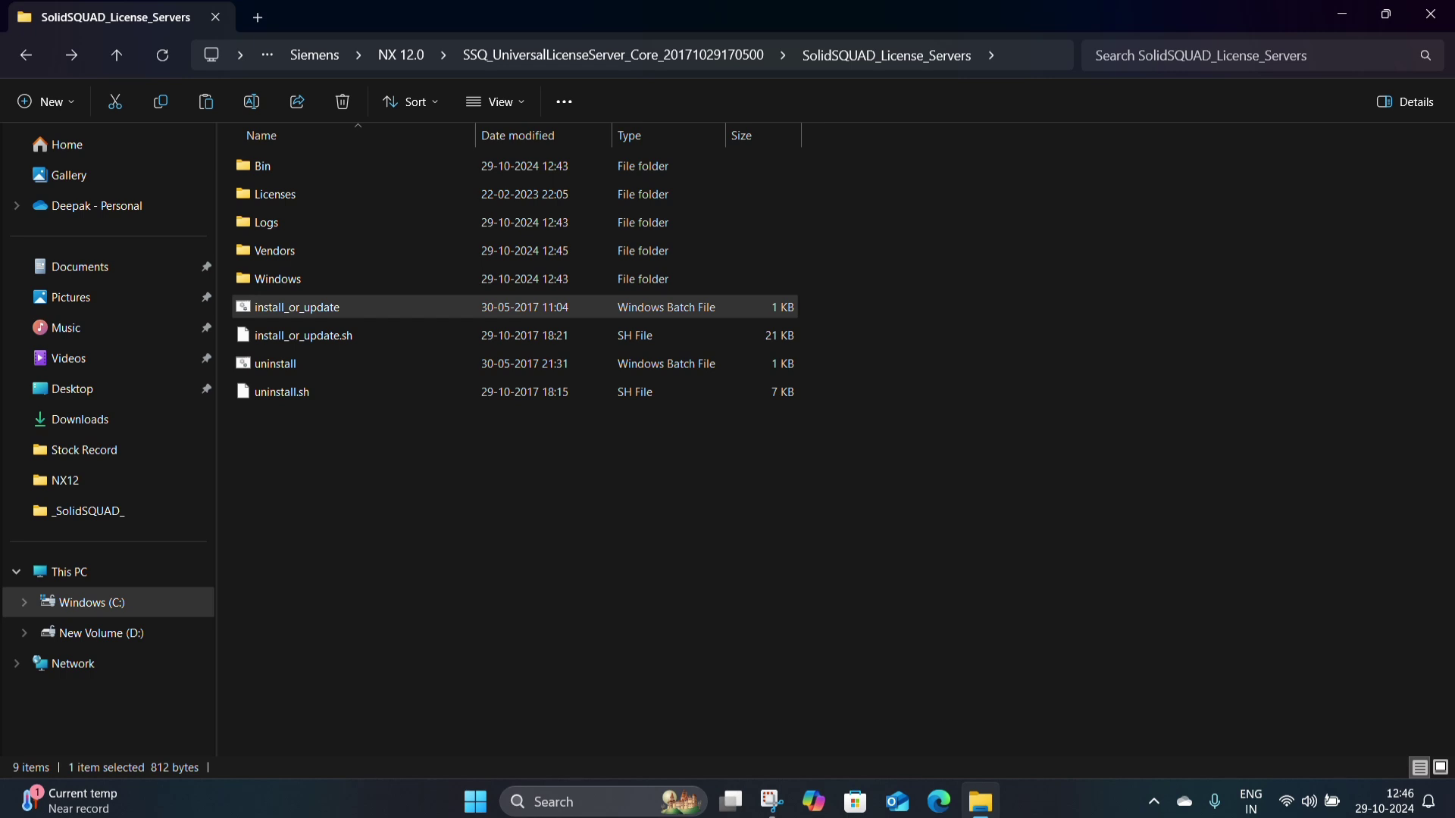
left_click(996, 264)
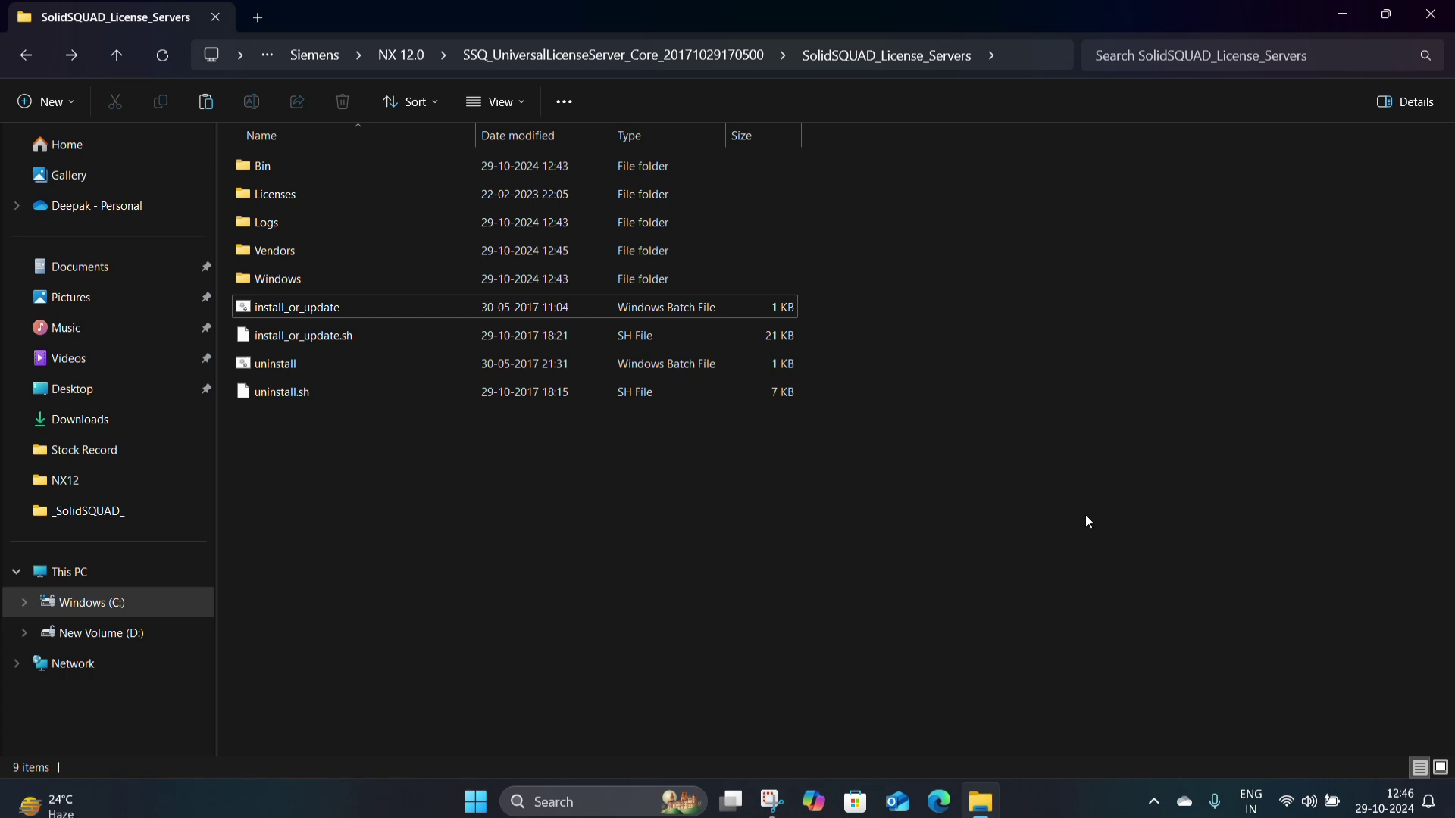
left_click(1428, 20)
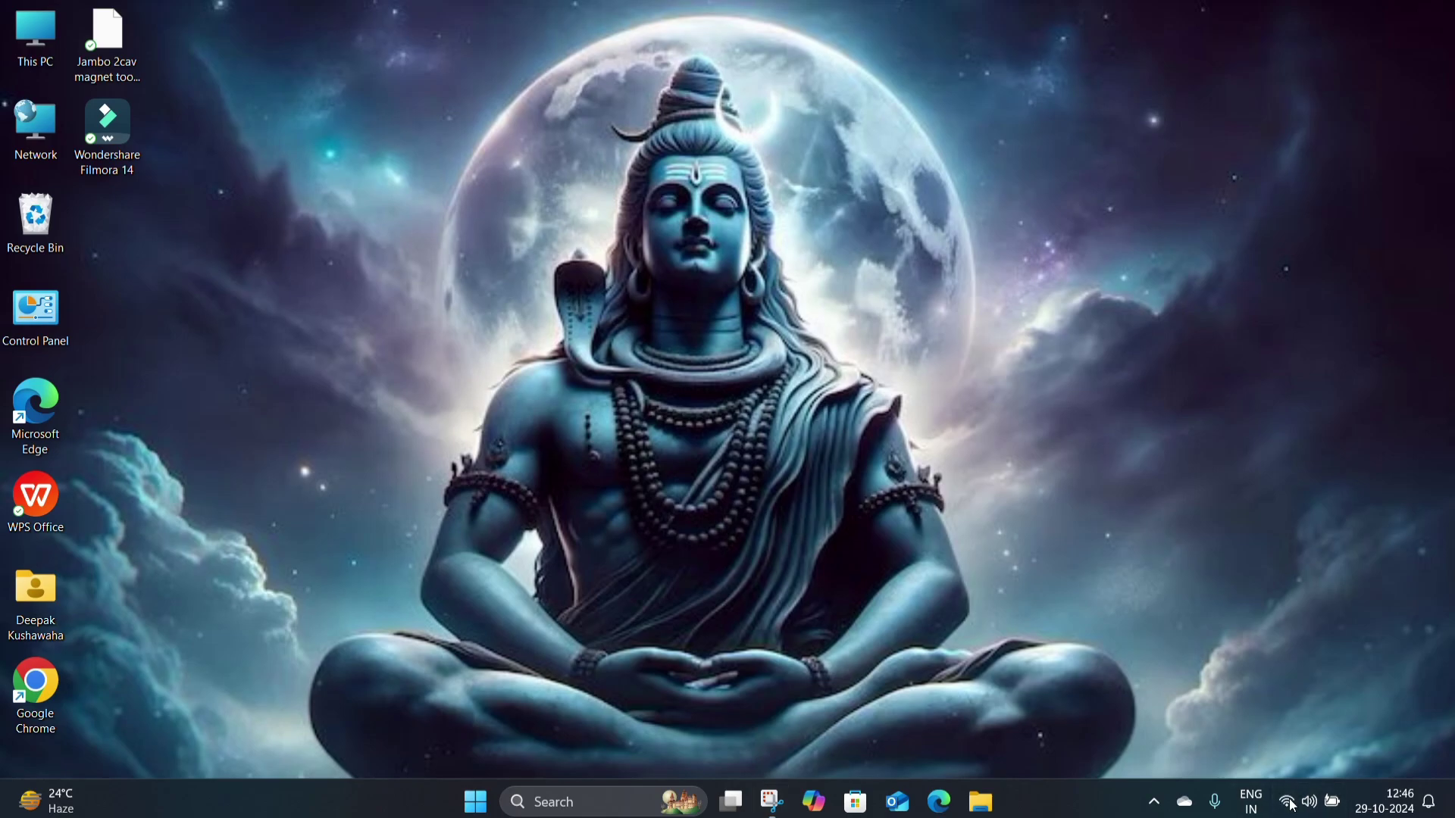
Try to launch NX 12 Layout from the recent Windows searches, and remove its entry from the recent list
left_click(530, 800)
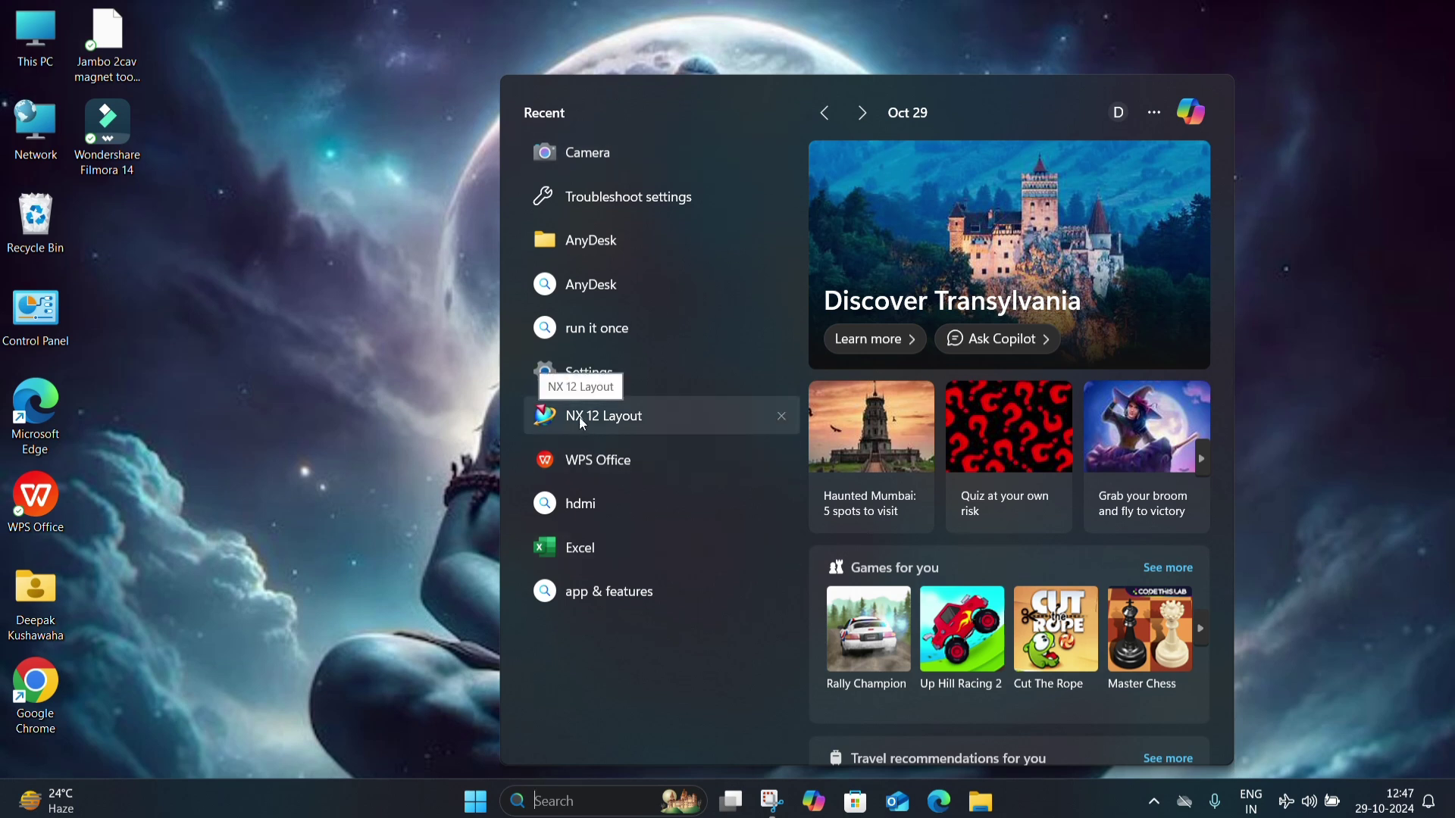
left_click(547, 414)
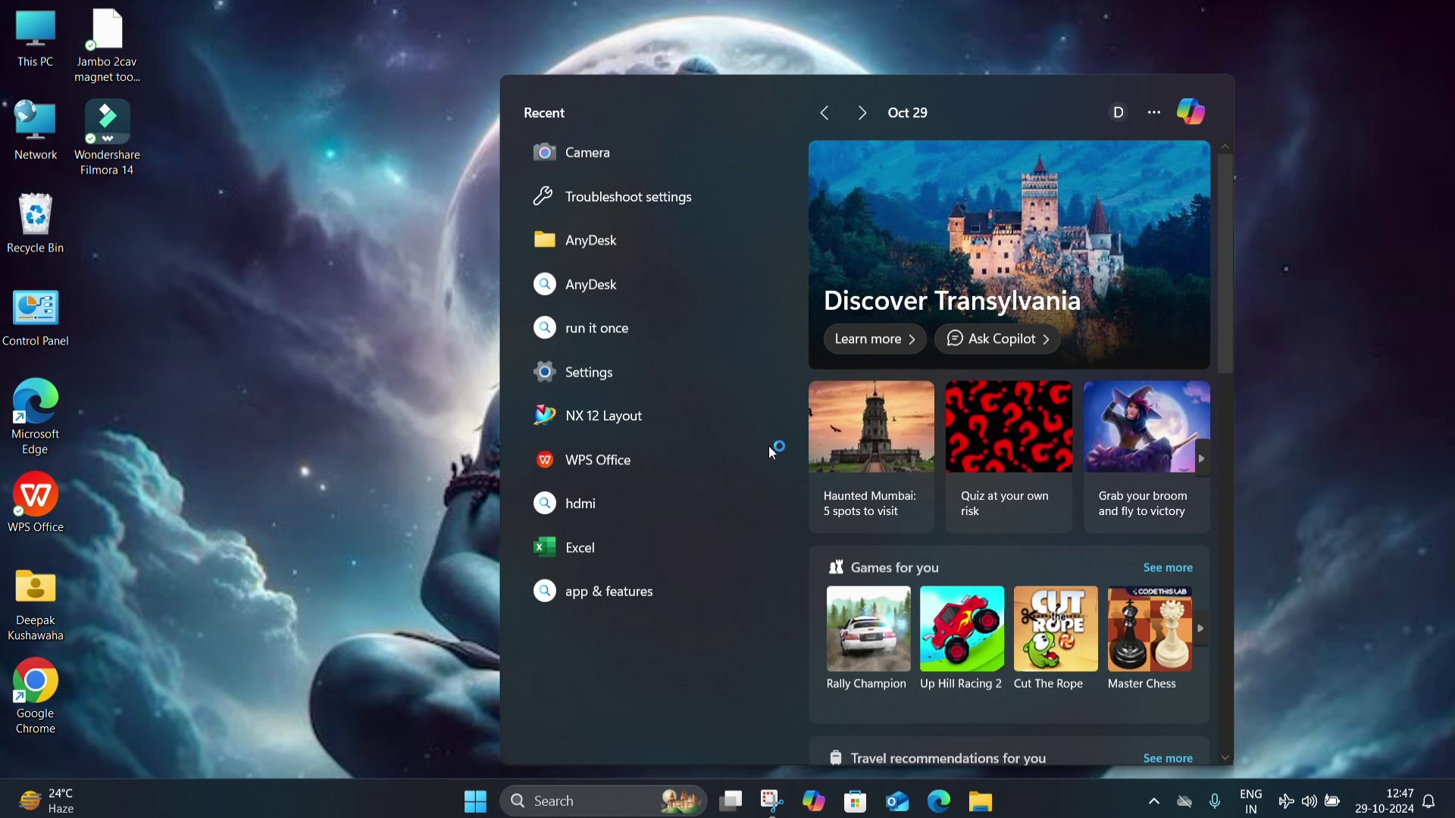
left_click(782, 417)
left_click(303, 576)
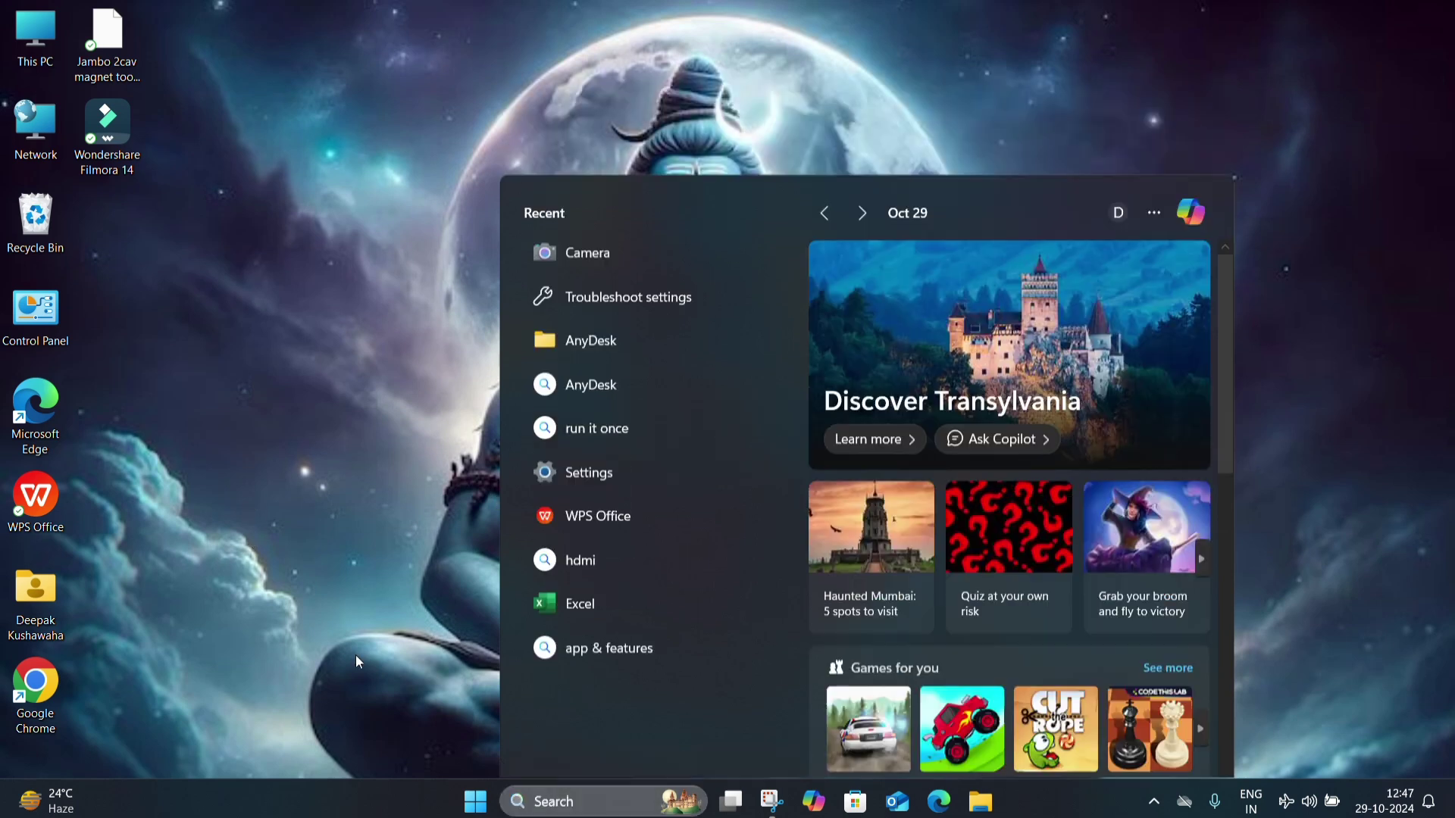
Start a new Windows search for the installed NX program
left_click(584, 801)
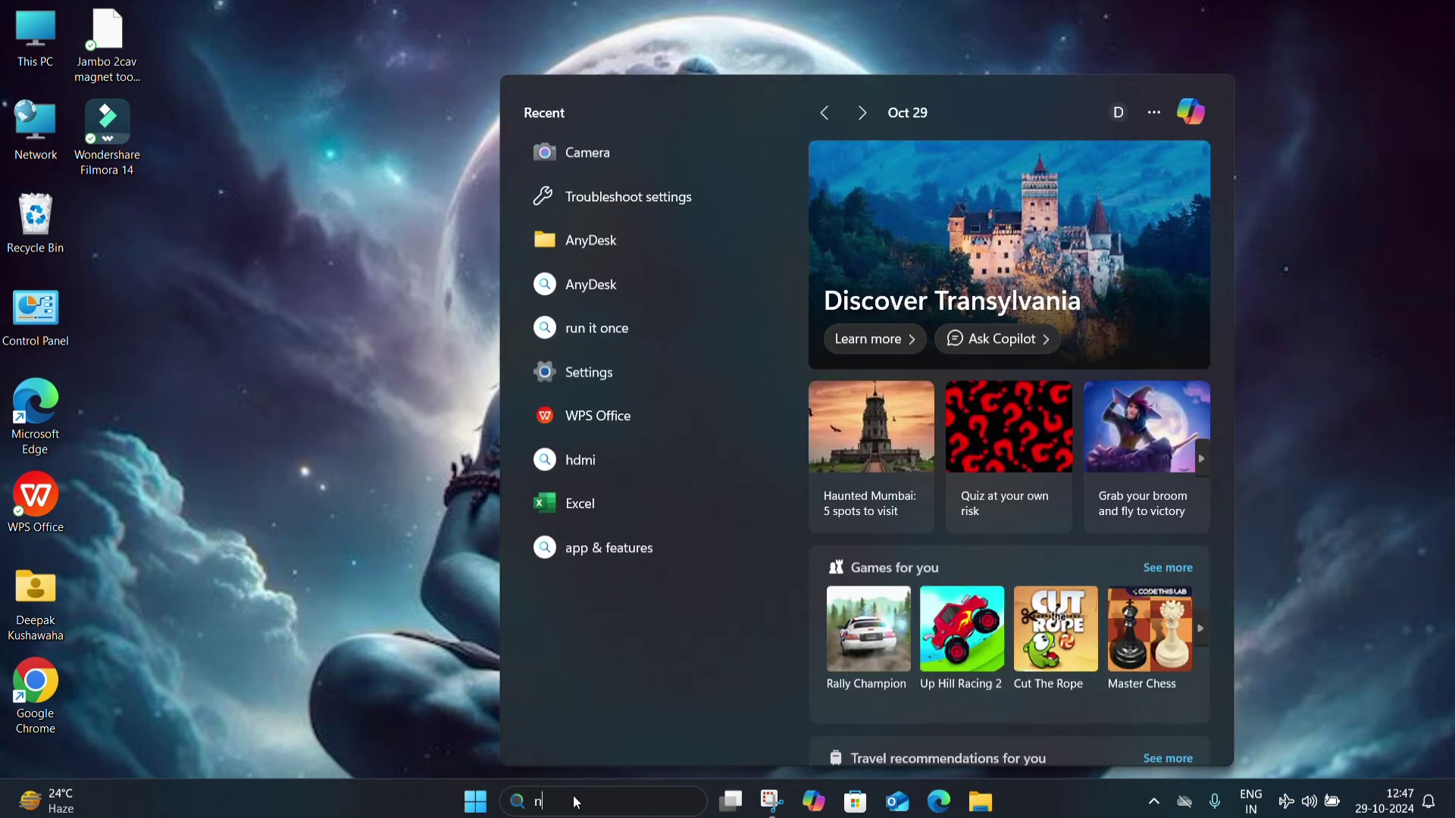